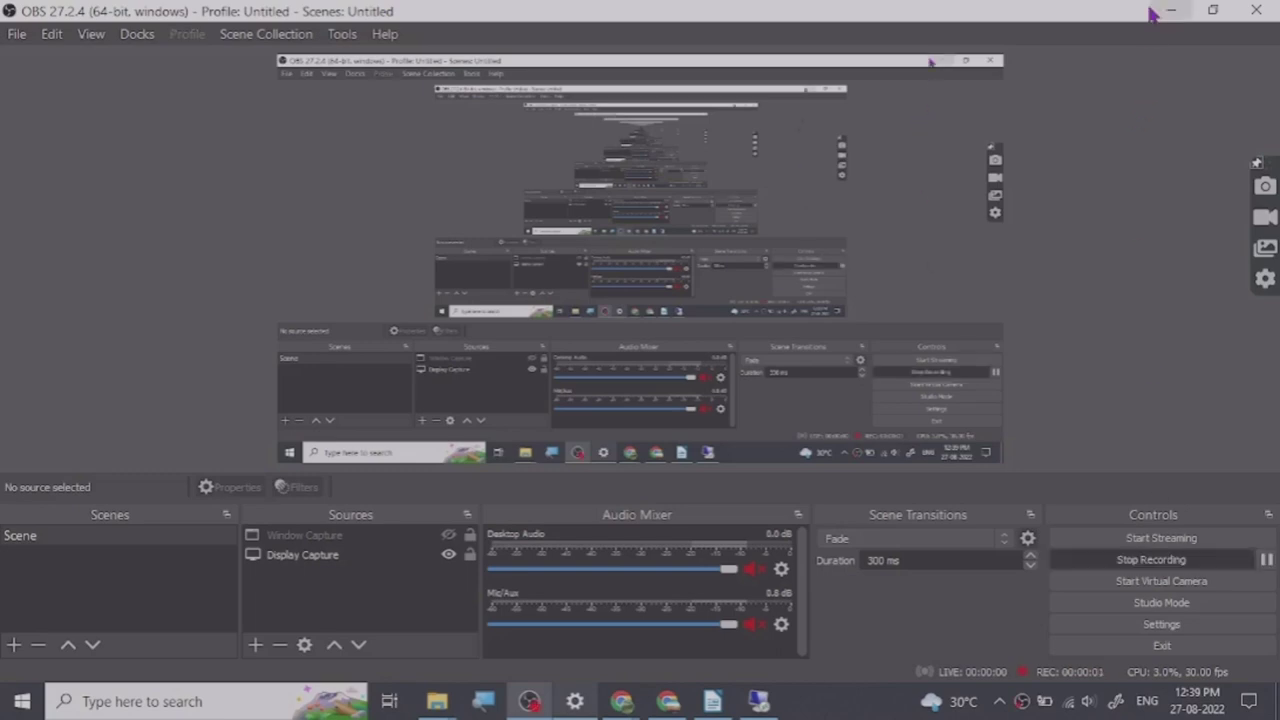
Switch to the YouTube video page in Chrome and read its description down to the license line.
click(1152, 14)
scroll(333, 440, up, 3)
scroll(333, 440, down, 3)
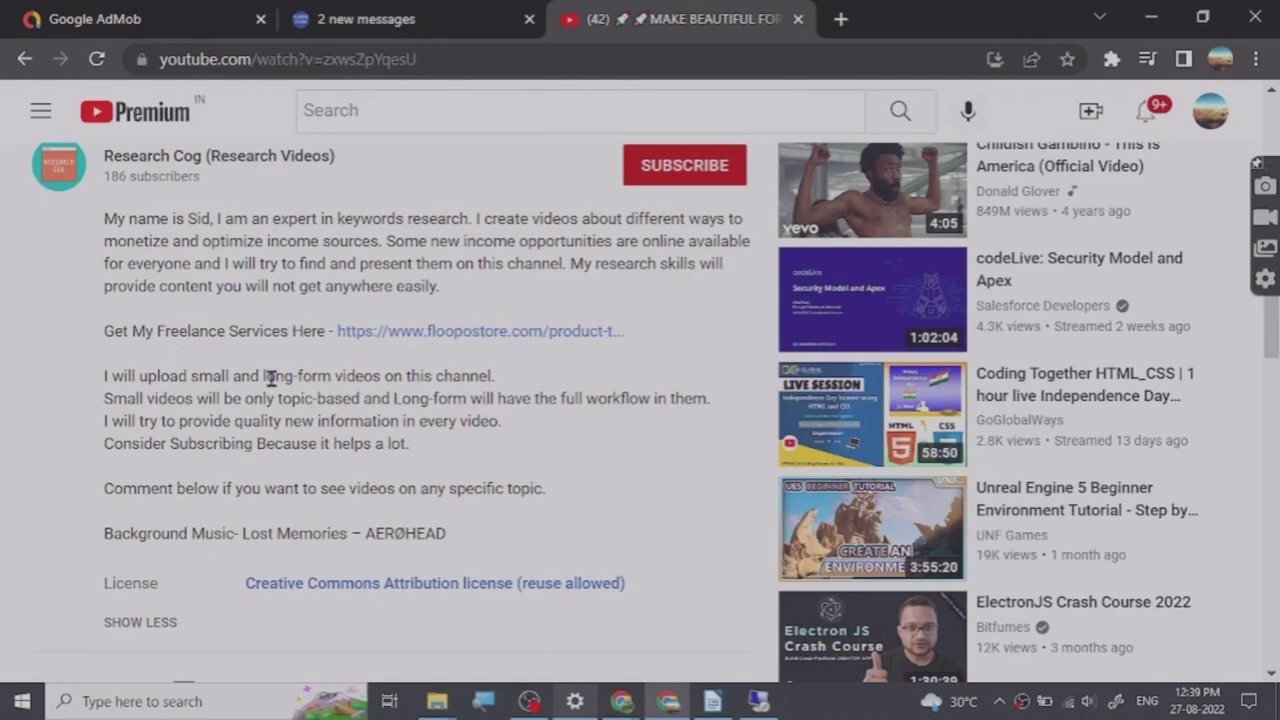
scroll(263, 386, up, 2)
scroll(231, 447, down, 2)
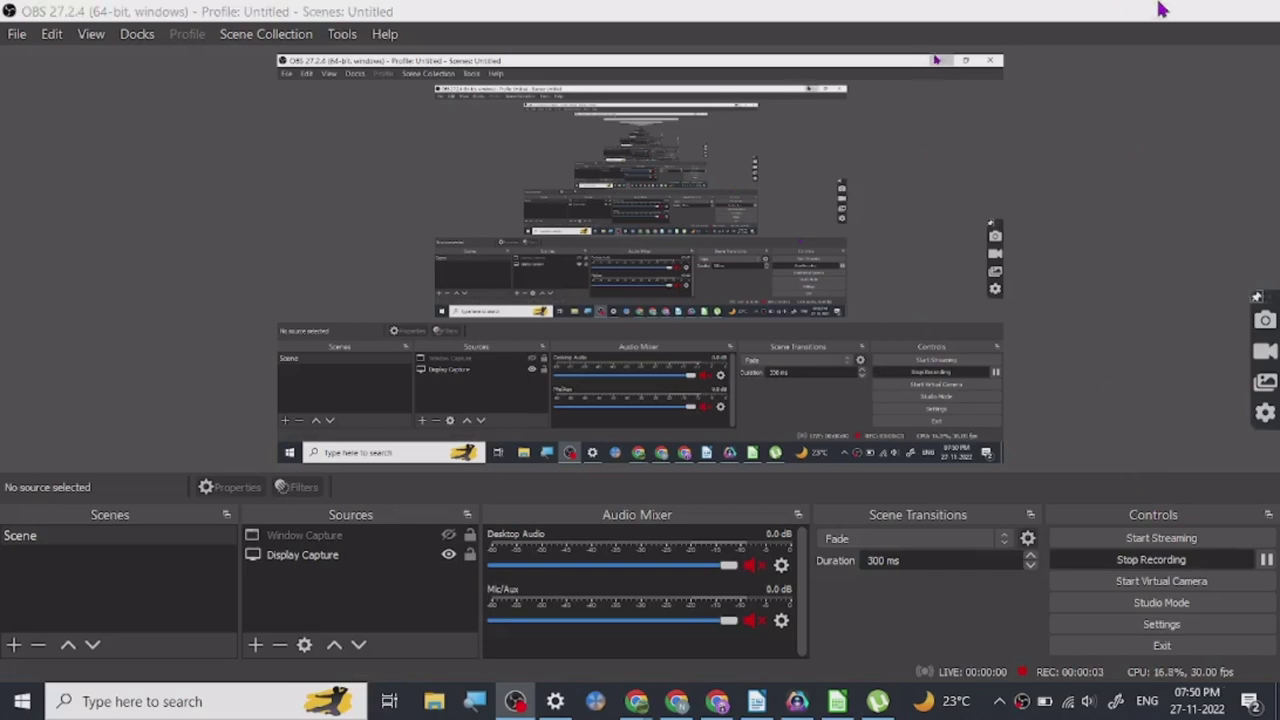
Switch to the Chrome window showing opensourcealternative.to and look over the heading and category list on its home page.
click(1171, 10)
mouse_move(636, 701)
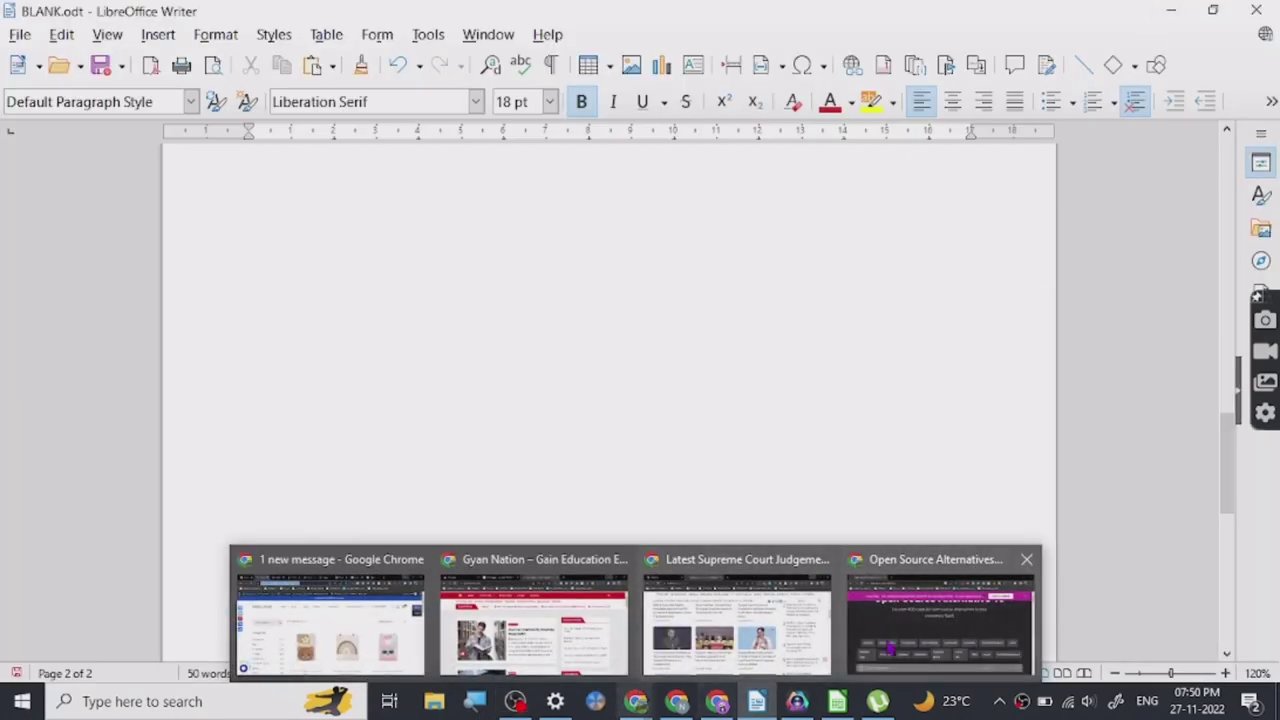
click(898, 632)
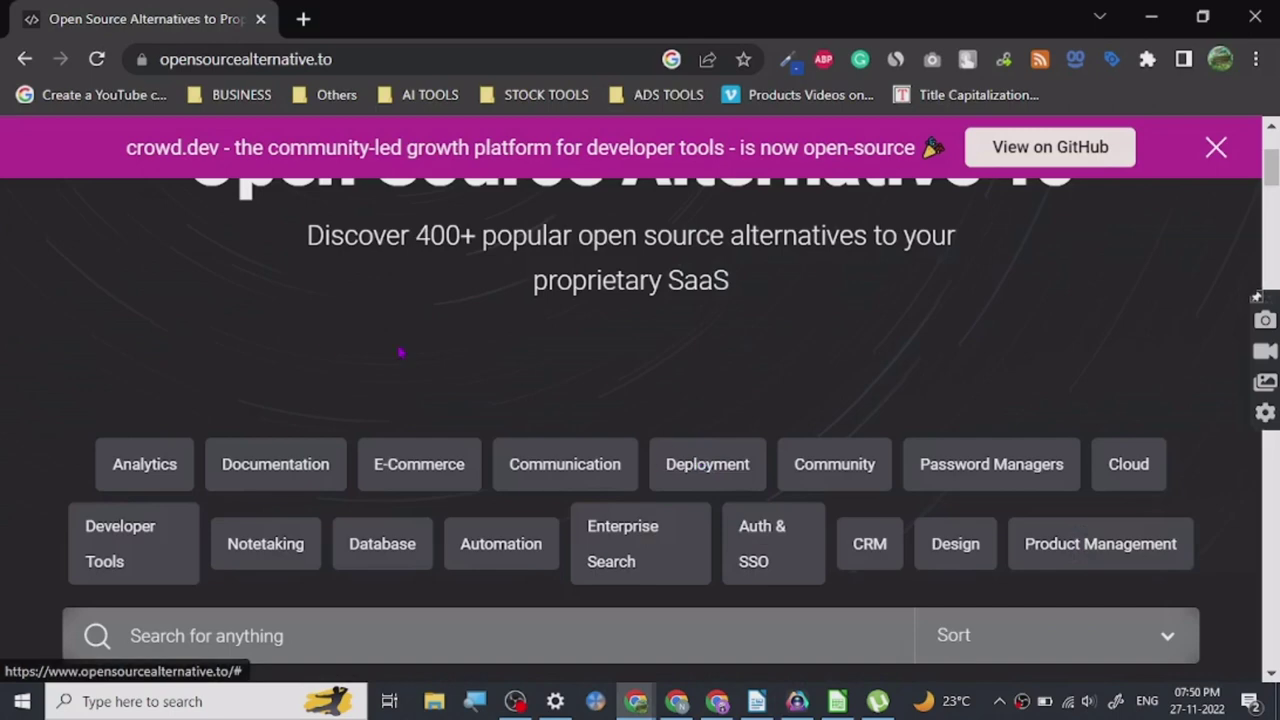
scroll(314, 352, up, 3)
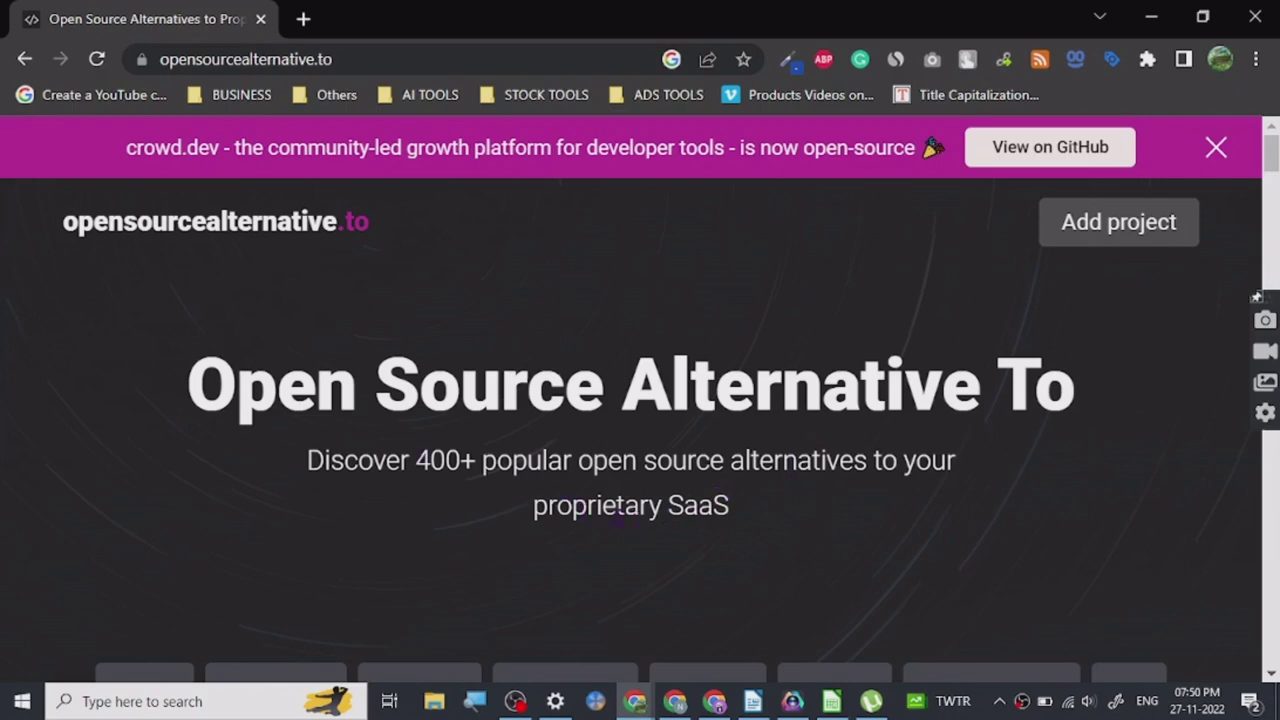
scroll(607, 507, down, 1)
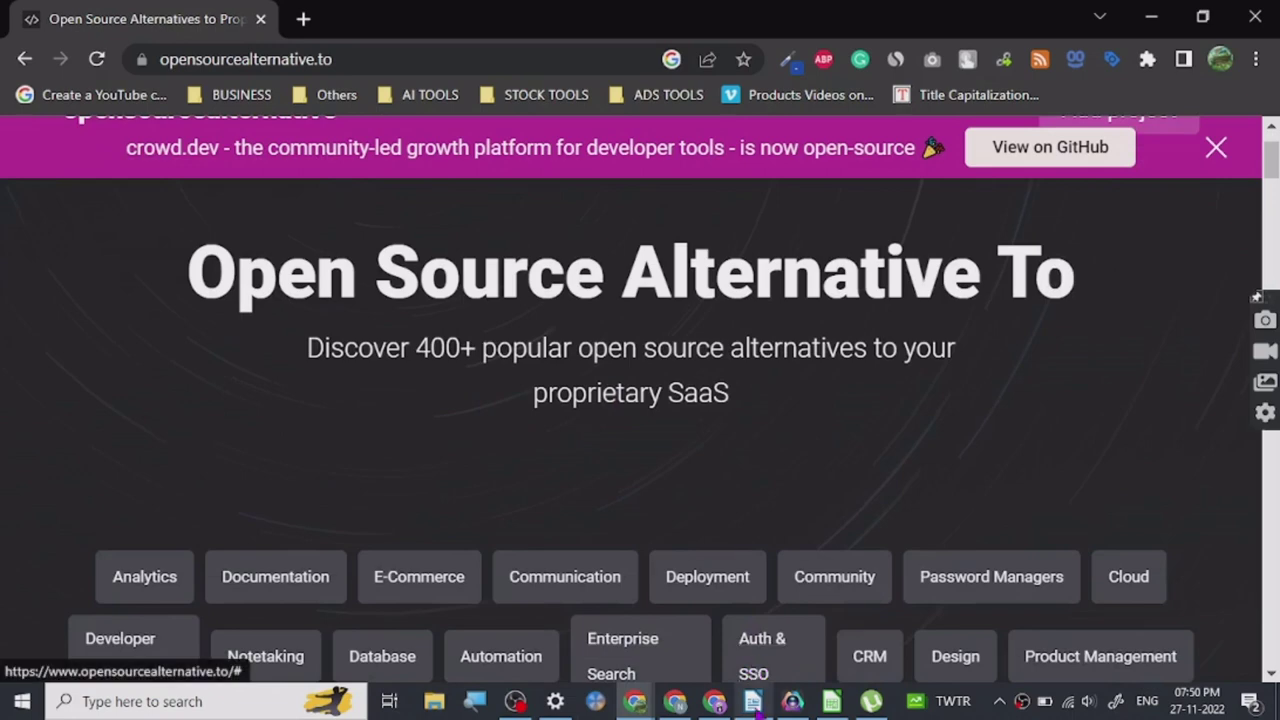
In the LibreOffice Writer document, write "Open source – FREE , OPEN FOR ALL TYPE OF SERVICE OR PRODUCT." and leave a blank line below.
mouse_move(752, 701)
click(752, 628)
text(open sour)
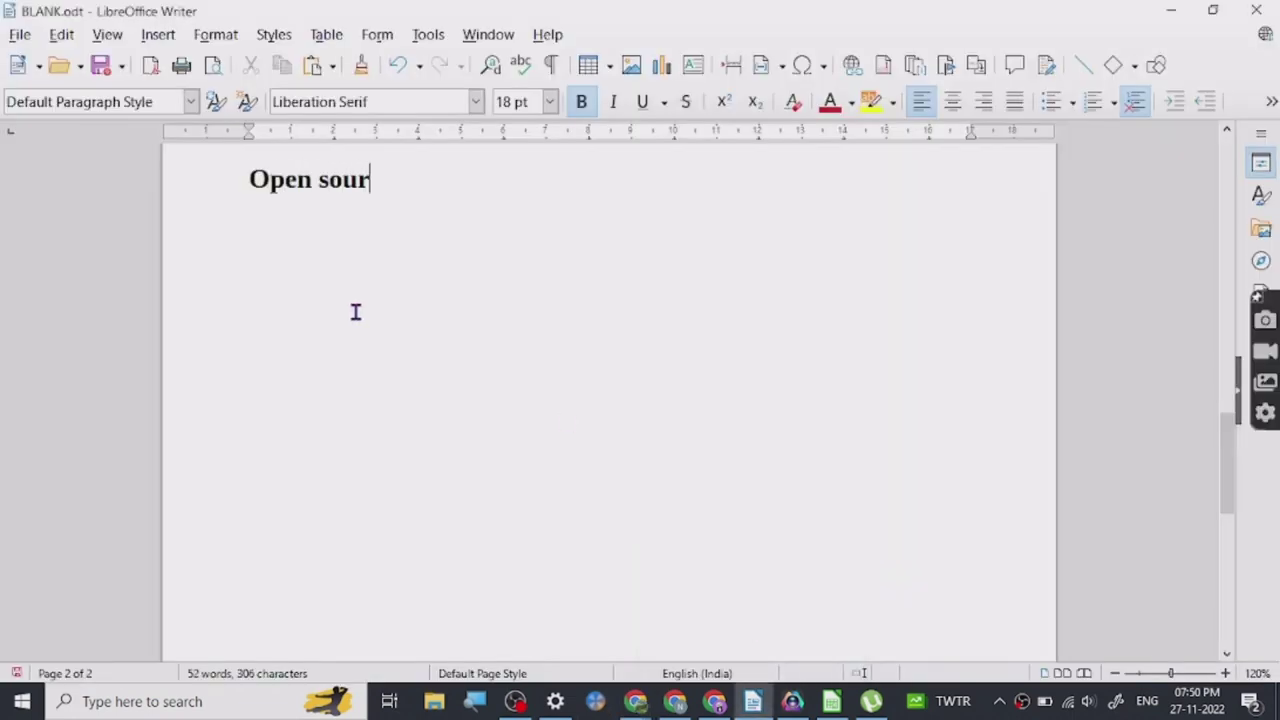
text(ce - FRE)
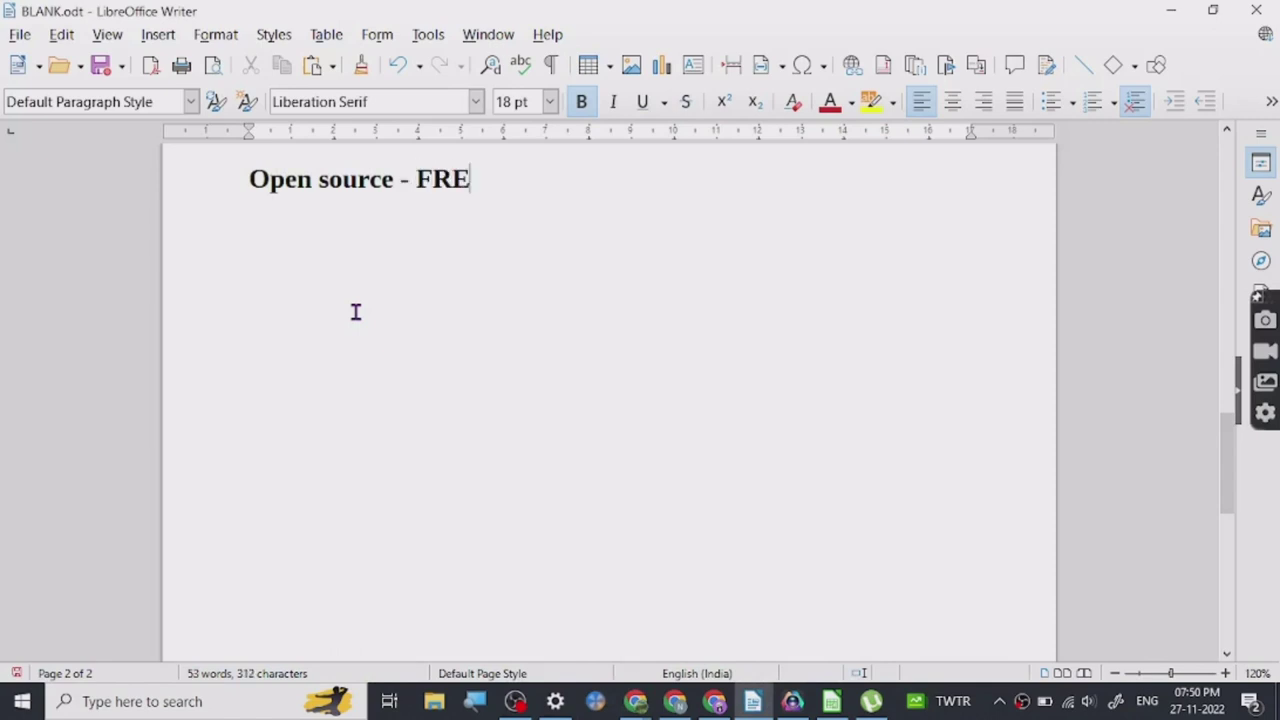
text(E , OPEN FOR ALL TYPE )
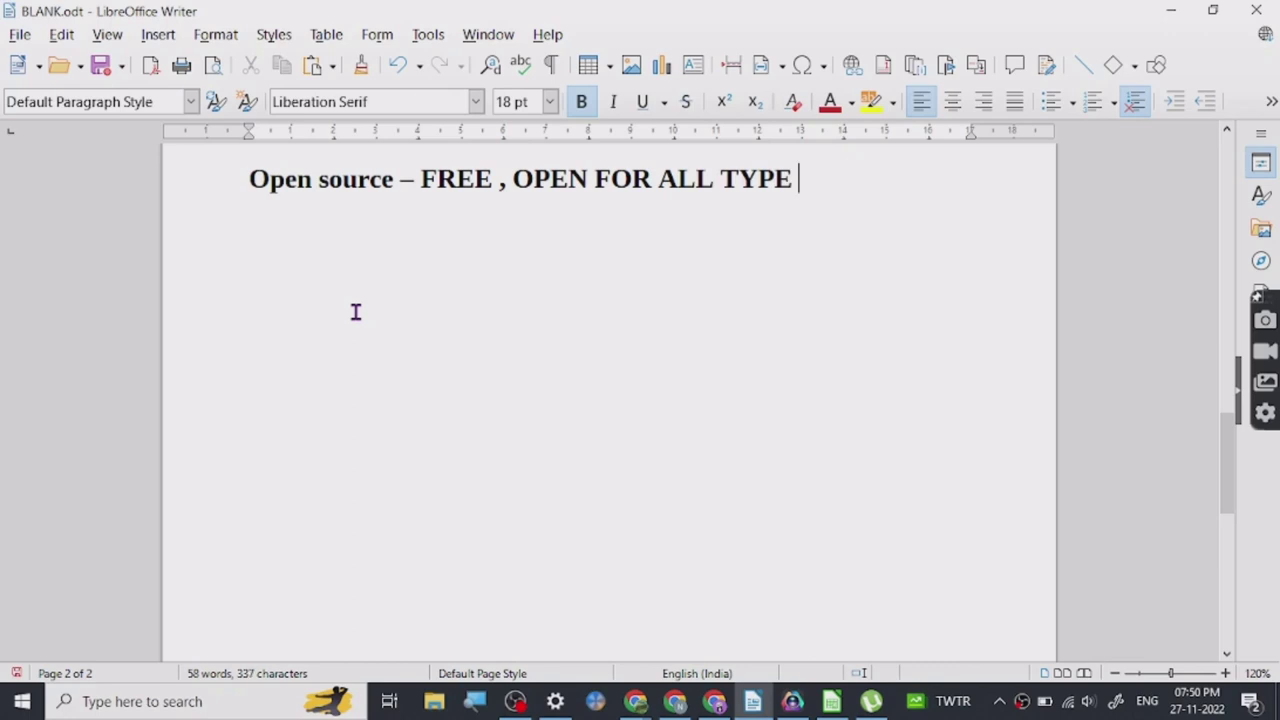
text(OF SERVICE)
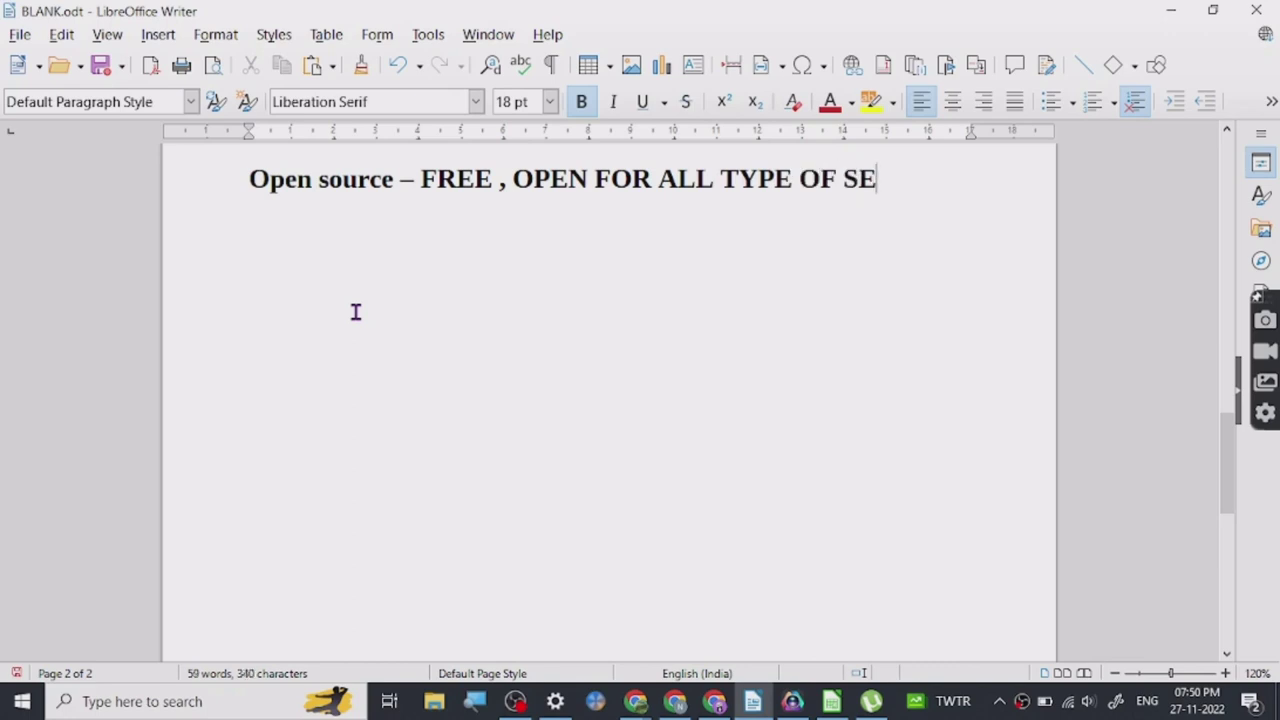
key(Return)
text(OR PRODUCT)
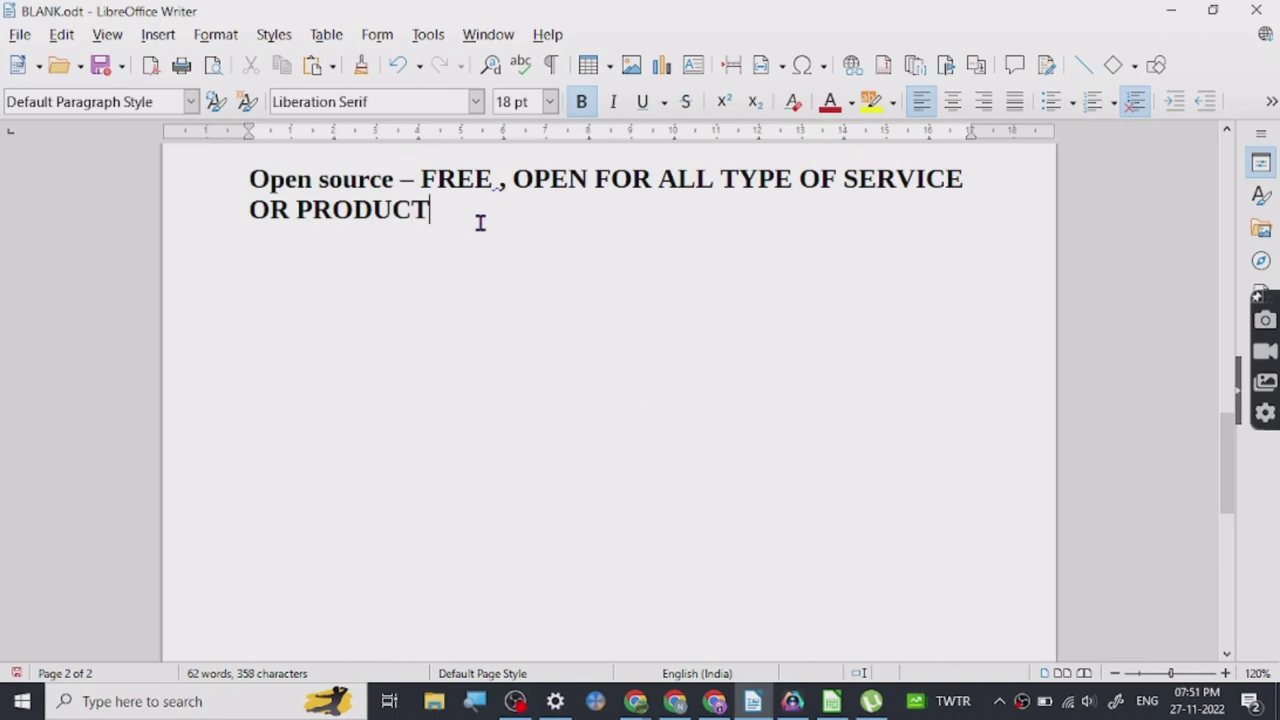
text(.)
key(Return)
key(Return)
Capitalize the "s" of "source" so the line begins with "Open Source".
triple_click(278, 180)
click(334, 180)
key(BackSpace)
text(s)
key(BackSpace)
text(S)
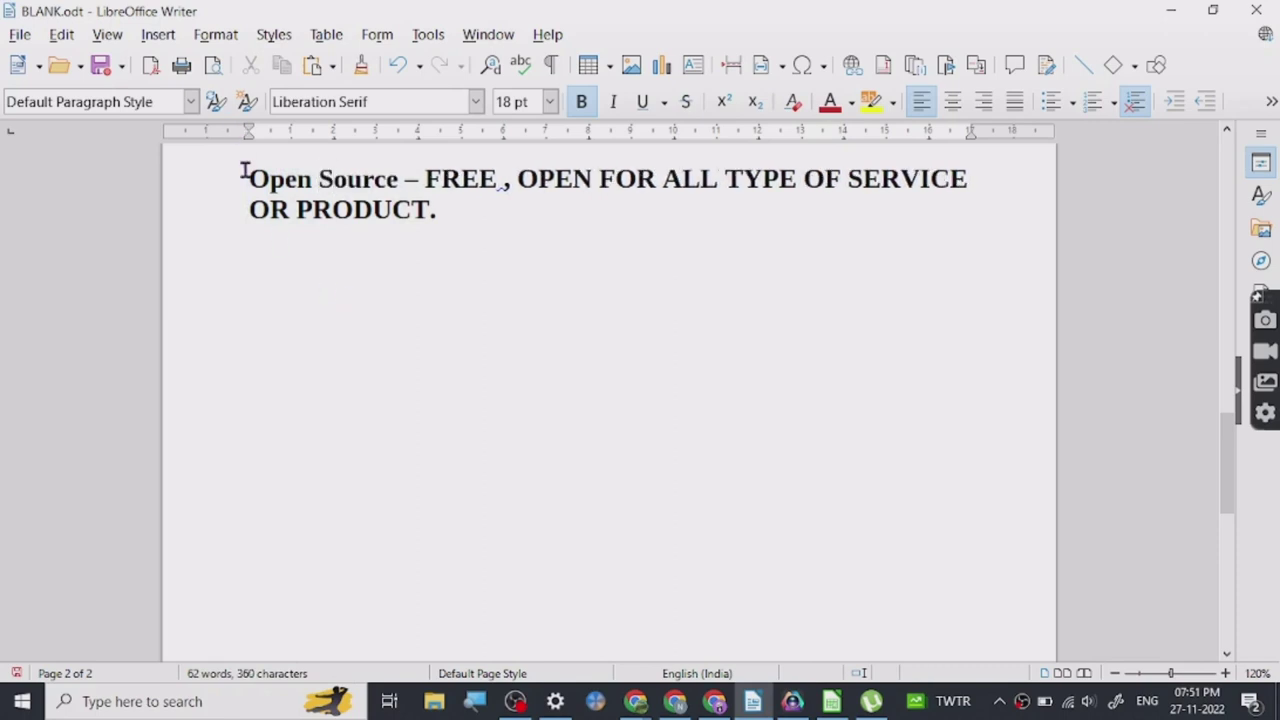
Highlight the words "Open Source" in yellow and set their font color to red.
drag(245, 175, 398, 180)
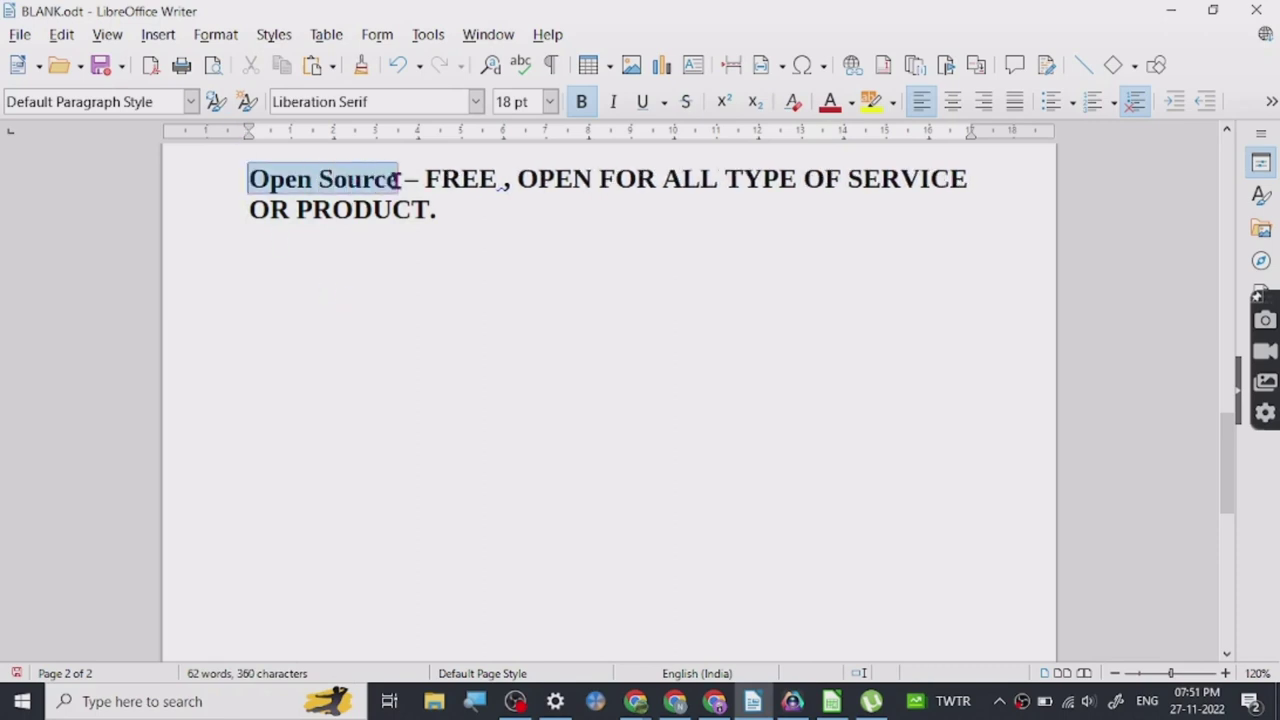
click(870, 104)
click(829, 104)
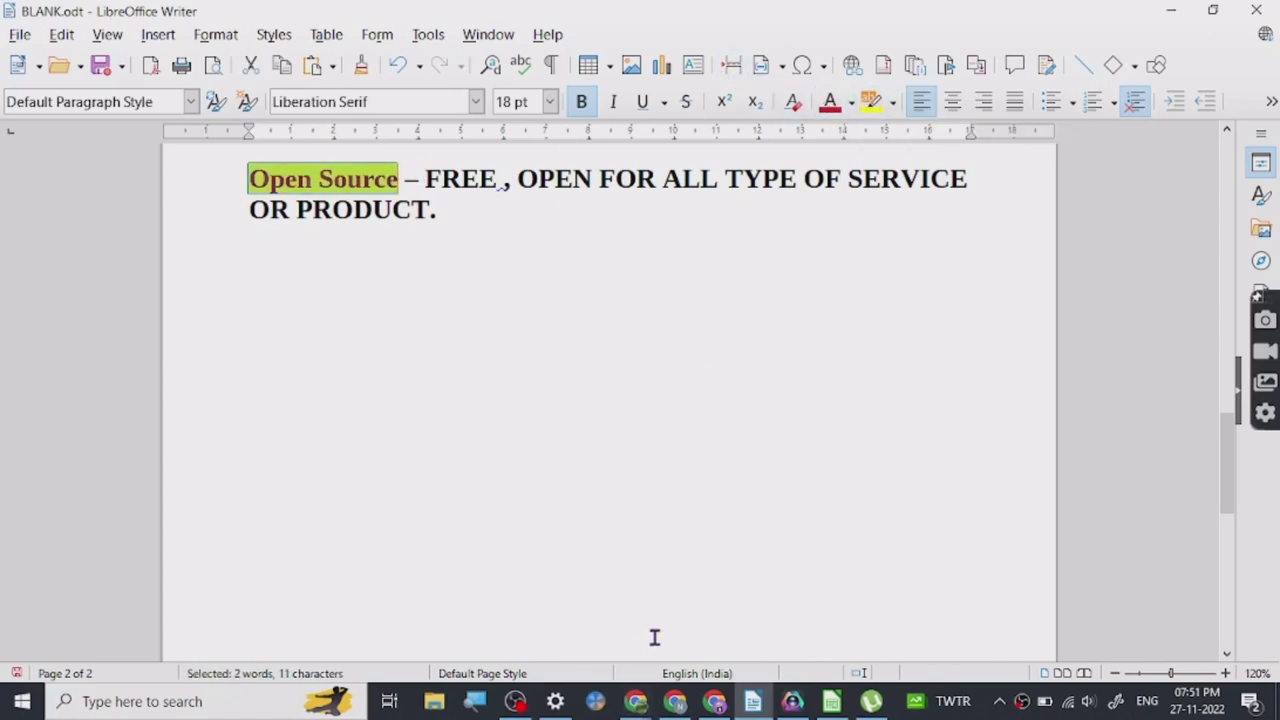
Switch back to opensourcealternative.to in Chrome and select the word "SaaS" in the home page tagline.
mouse_move(635, 701)
click(940, 620)
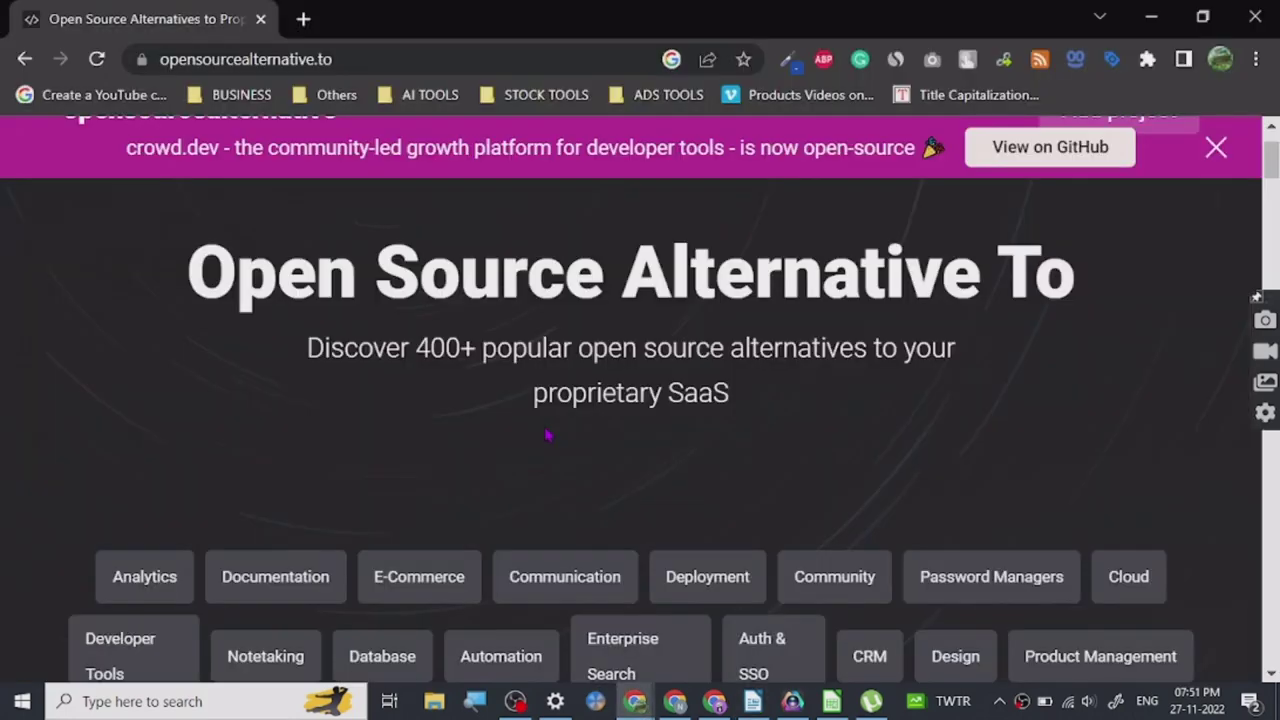
scroll(549, 434, down, 4)
scroll(548, 434, up, 5)
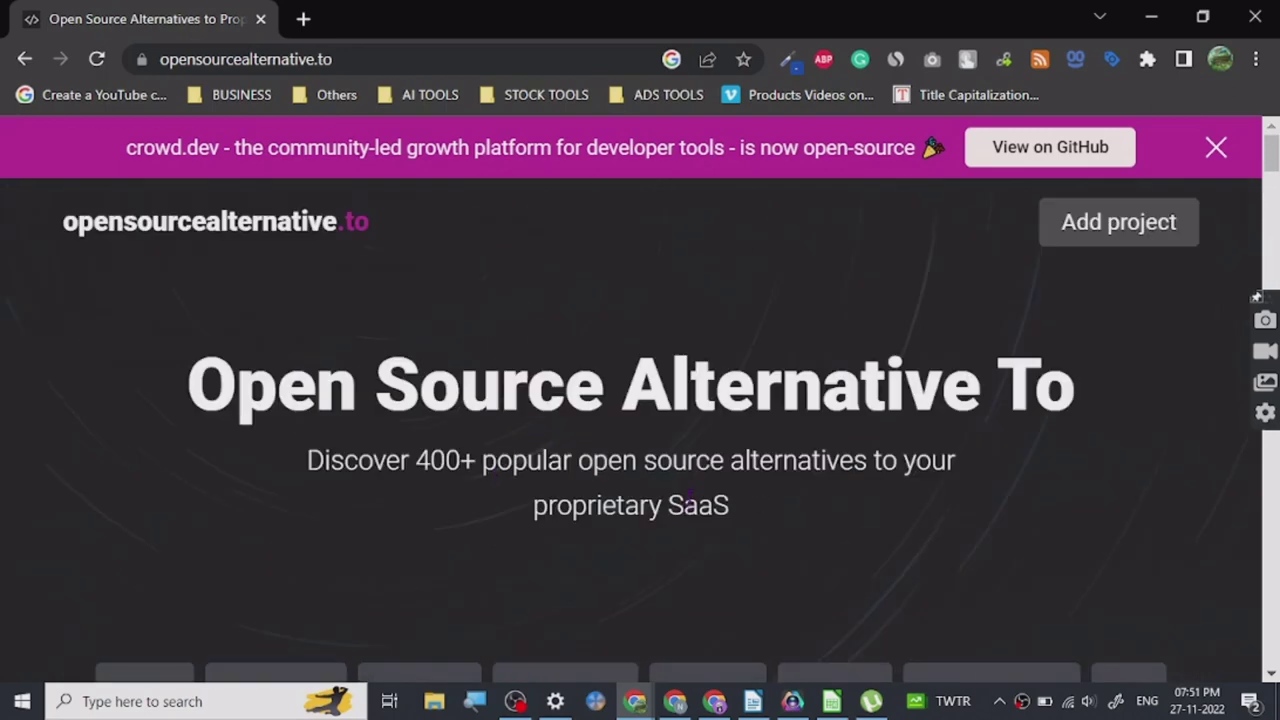
double_click(690, 500)
In the Writer document, add the line "SAAS – SOFTWARE AS SERVICE – CANVA," below the open source definition.
mouse_move(752, 701)
click(737, 655)
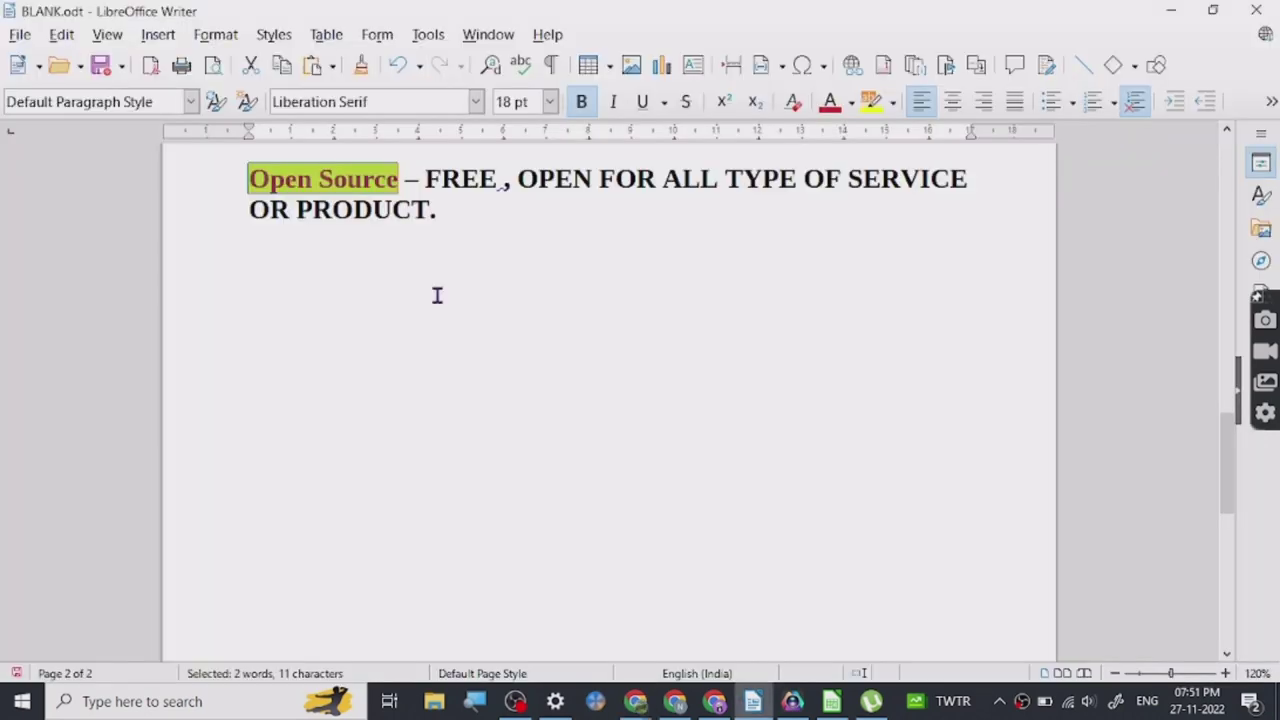
click(423, 286)
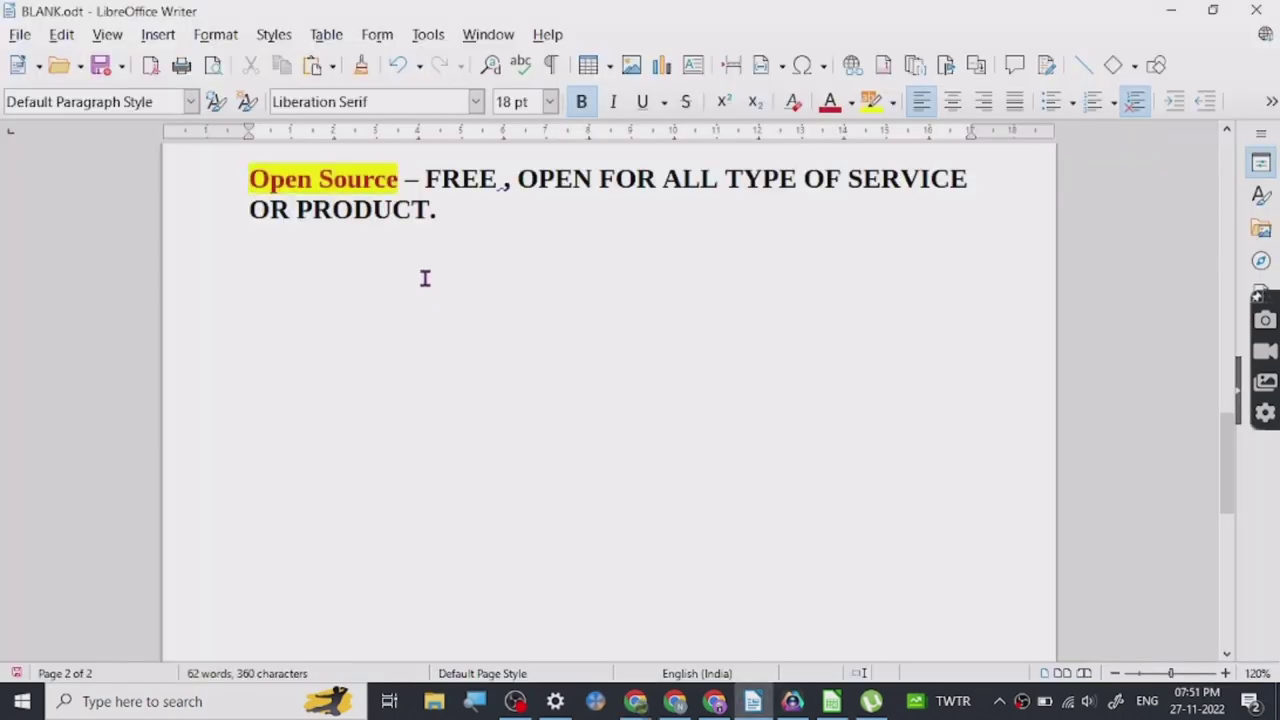
text(SAAS - )
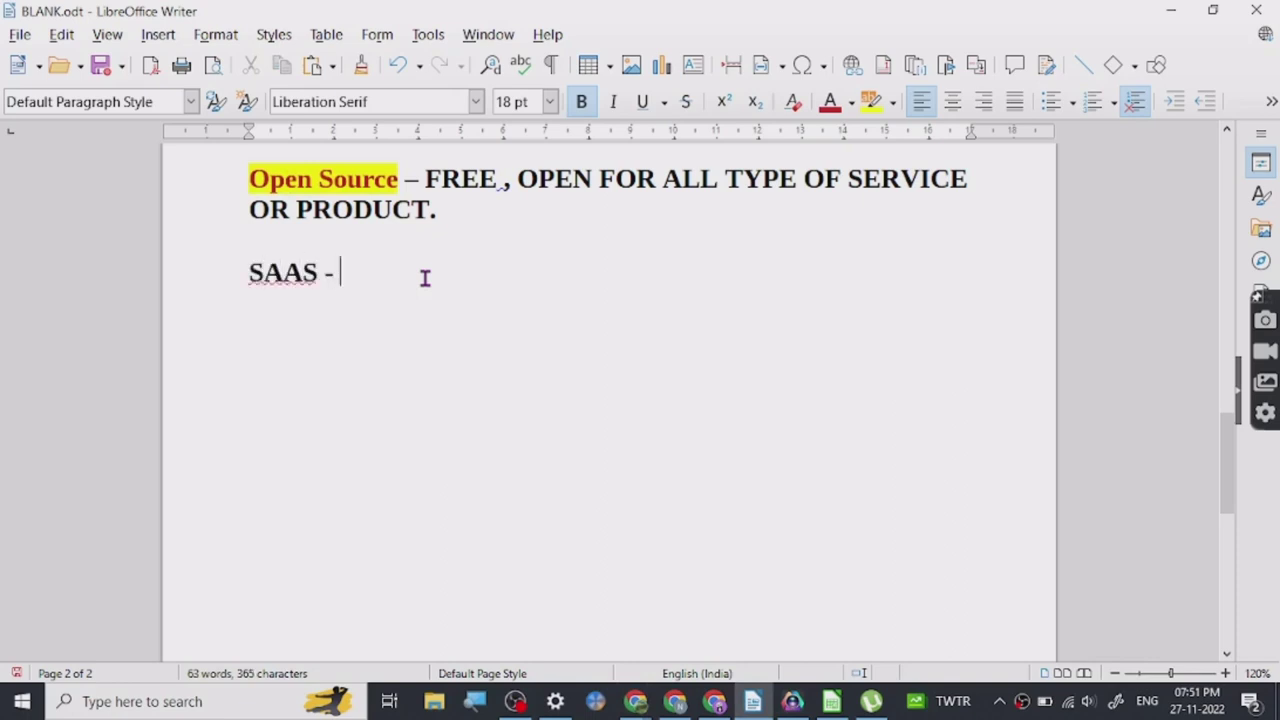
text(SOFTWARE AS)
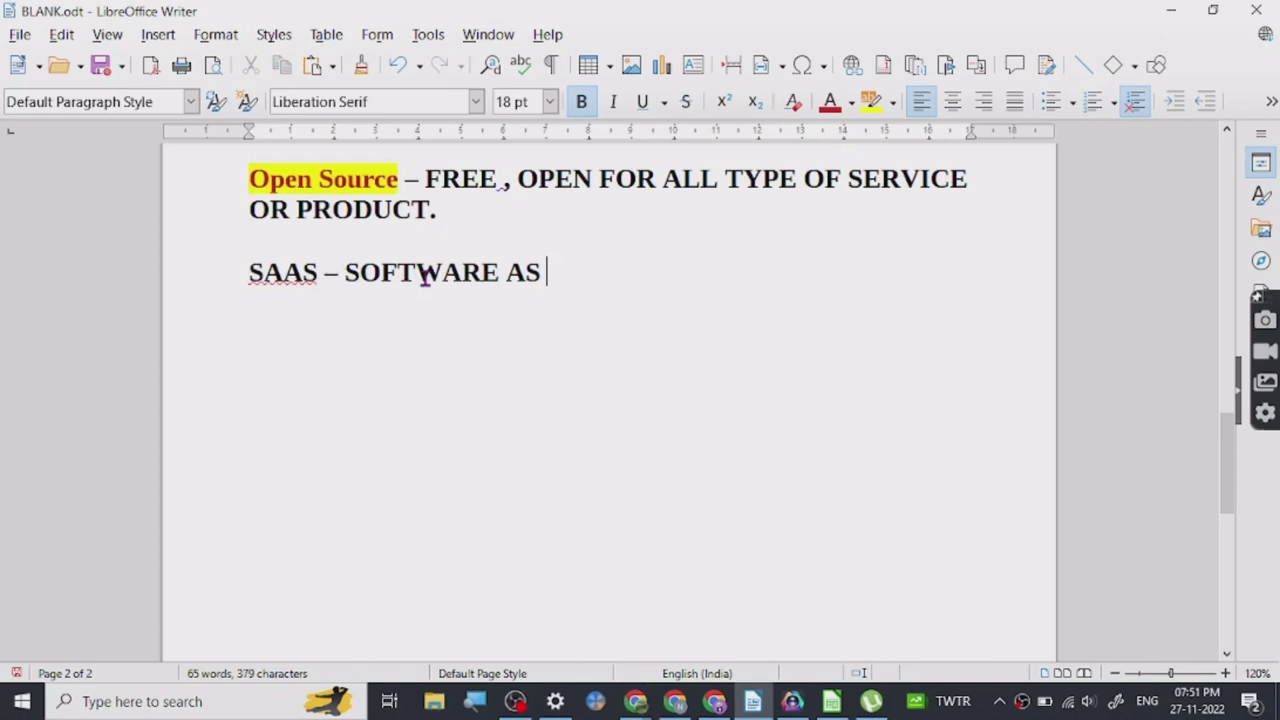
text( SERVICE)
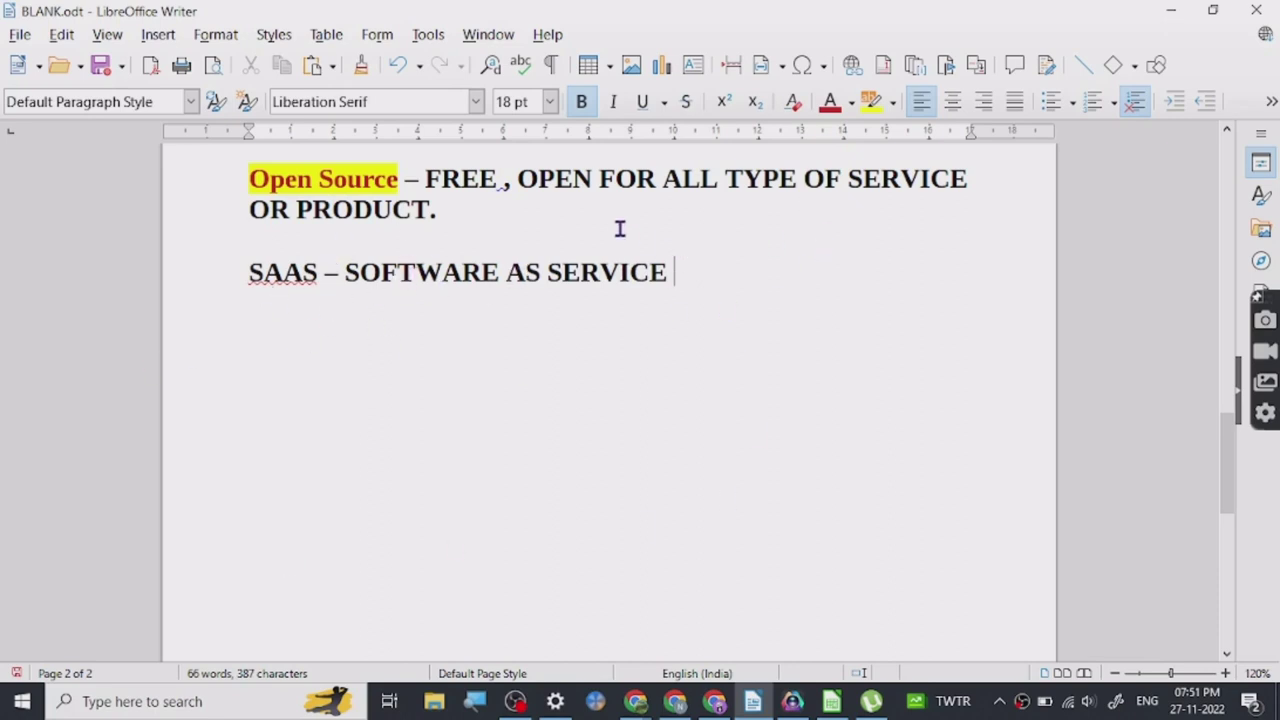
text(-)
text(CANVA)
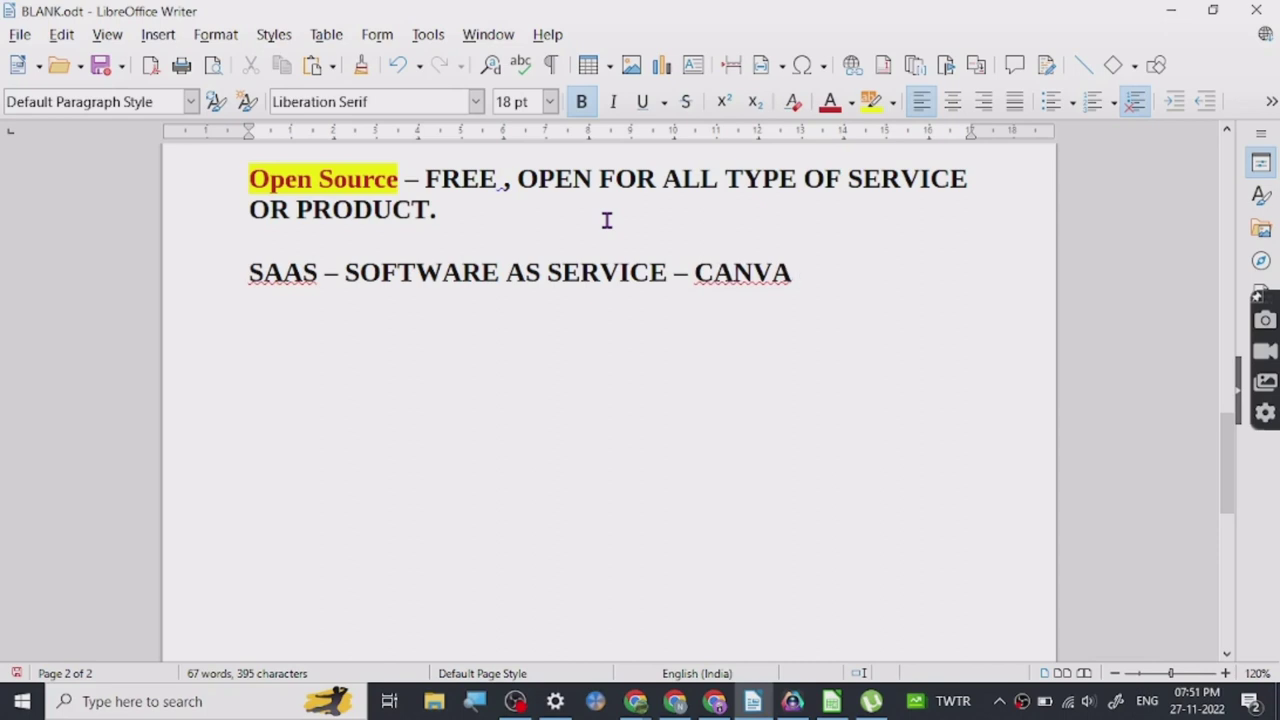
key(BackSpace)
text(,)
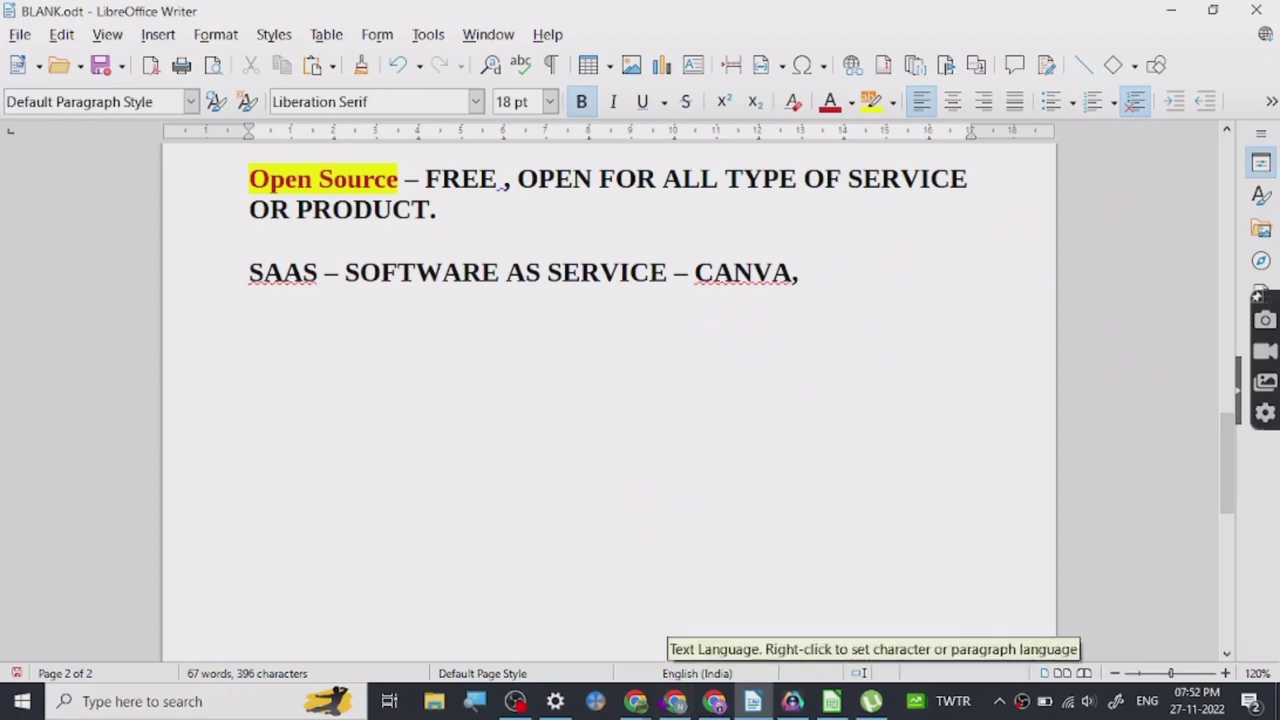
Return to opensourcealternative.to in Chrome and examine the software categories above the search field.
mouse_move(636, 701)
click(935, 630)
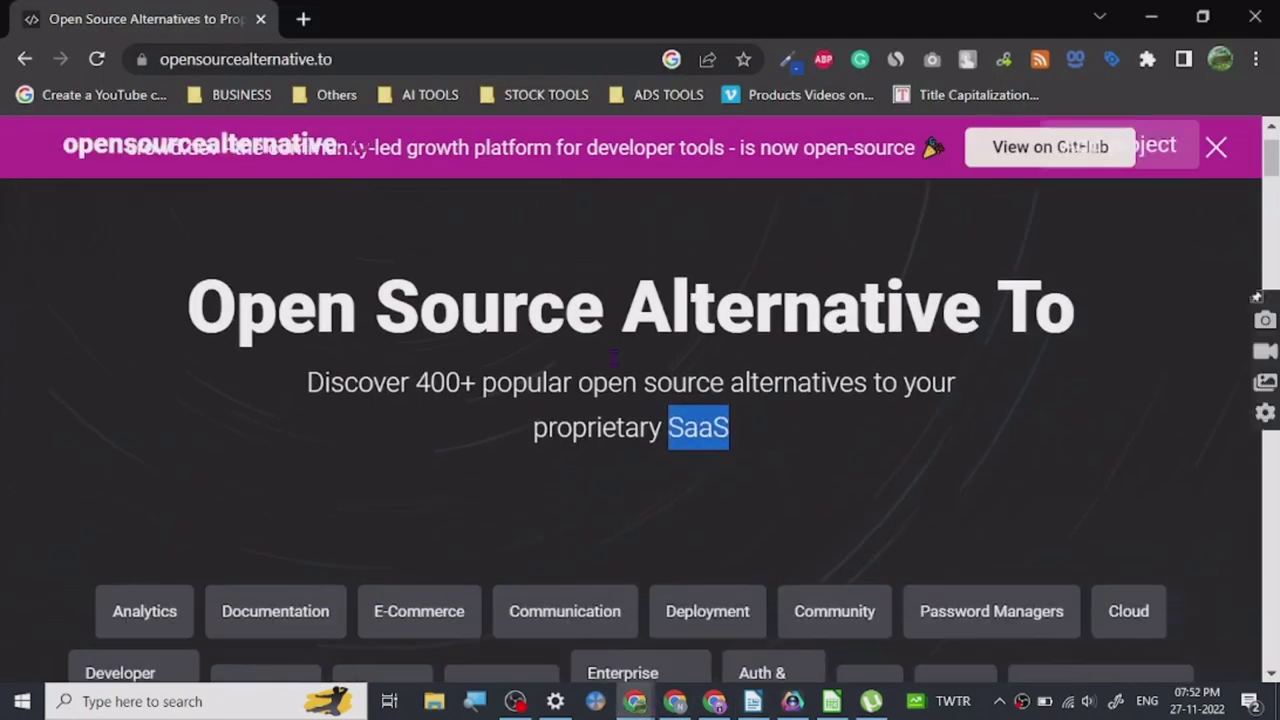
scroll(471, 380, down, 3)
scroll(338, 414, up, 1)
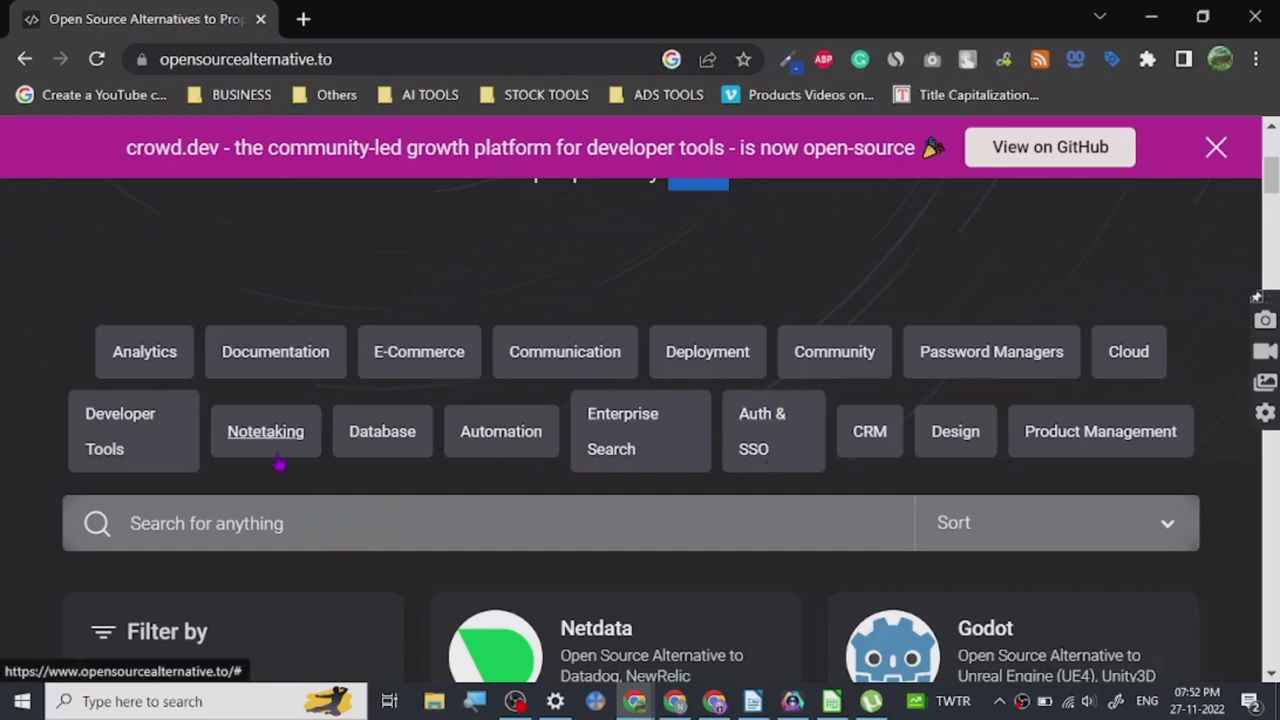
Open the Automation link in a new tab and filter the listed projects by the Automation category.
right_click(541, 443)
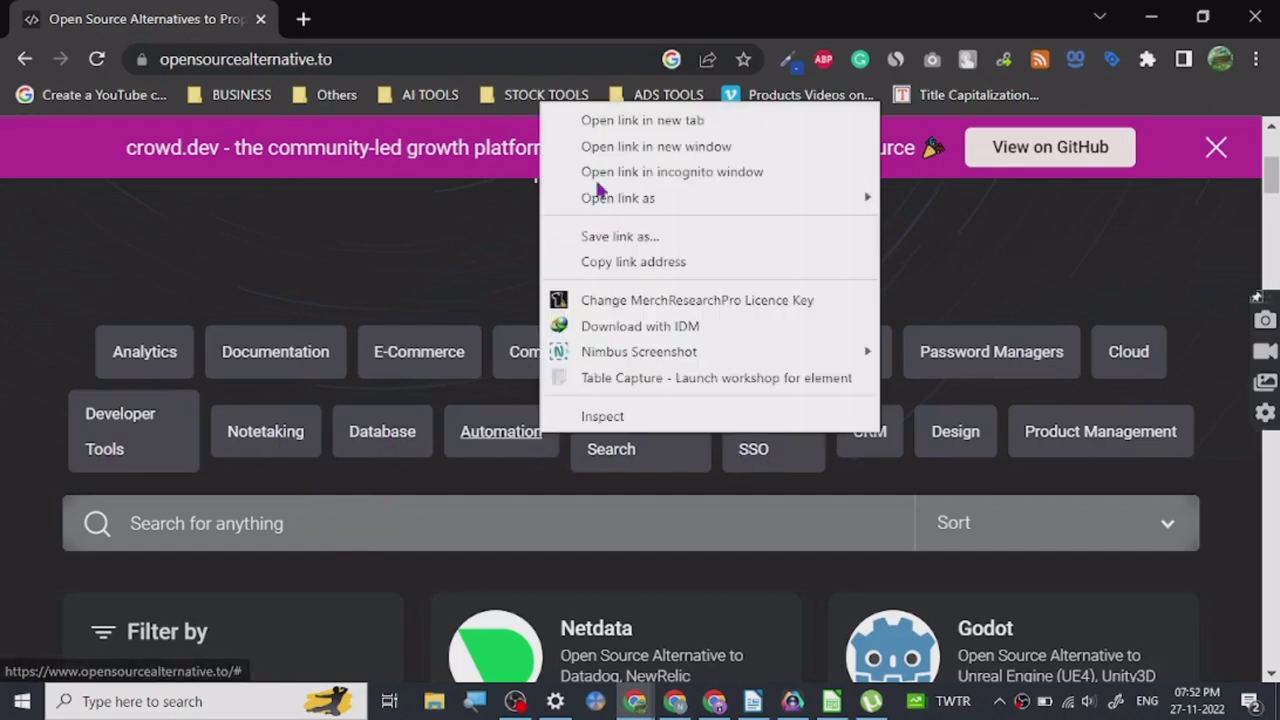
click(517, 185)
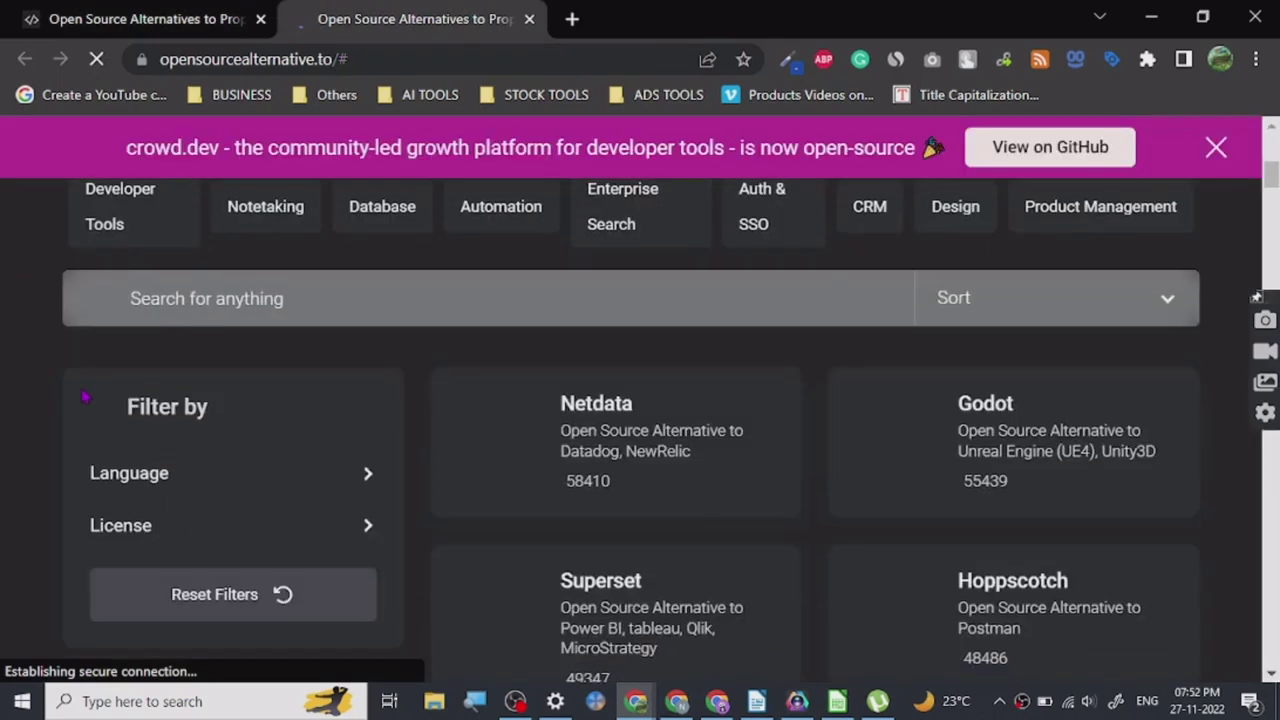
scroll(18, 398, up, 2)
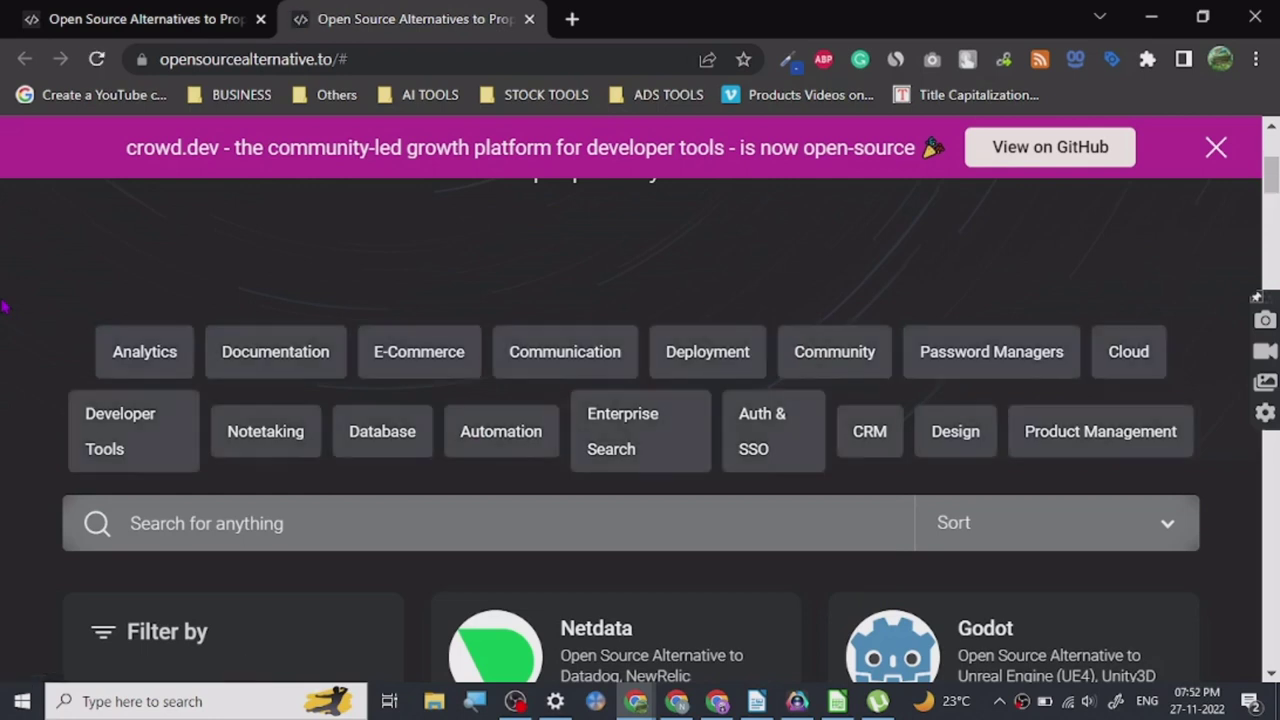
click(503, 452)
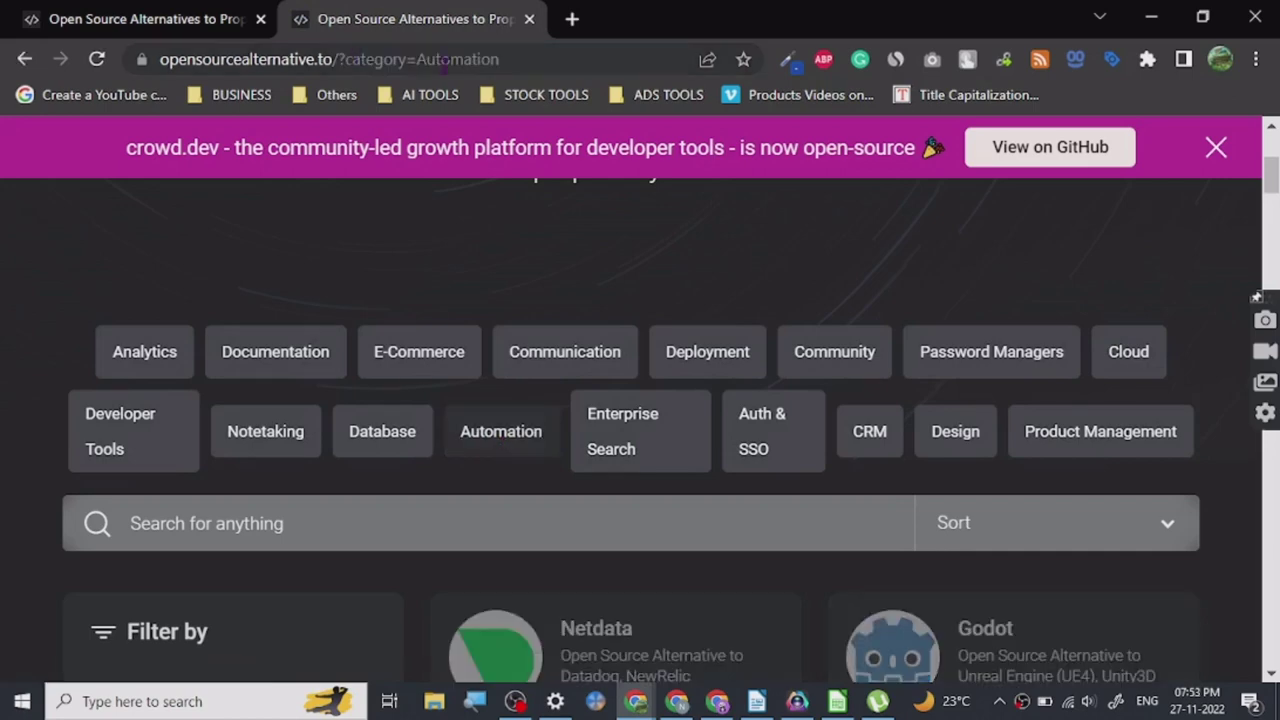
scroll(266, 323, down, 3)
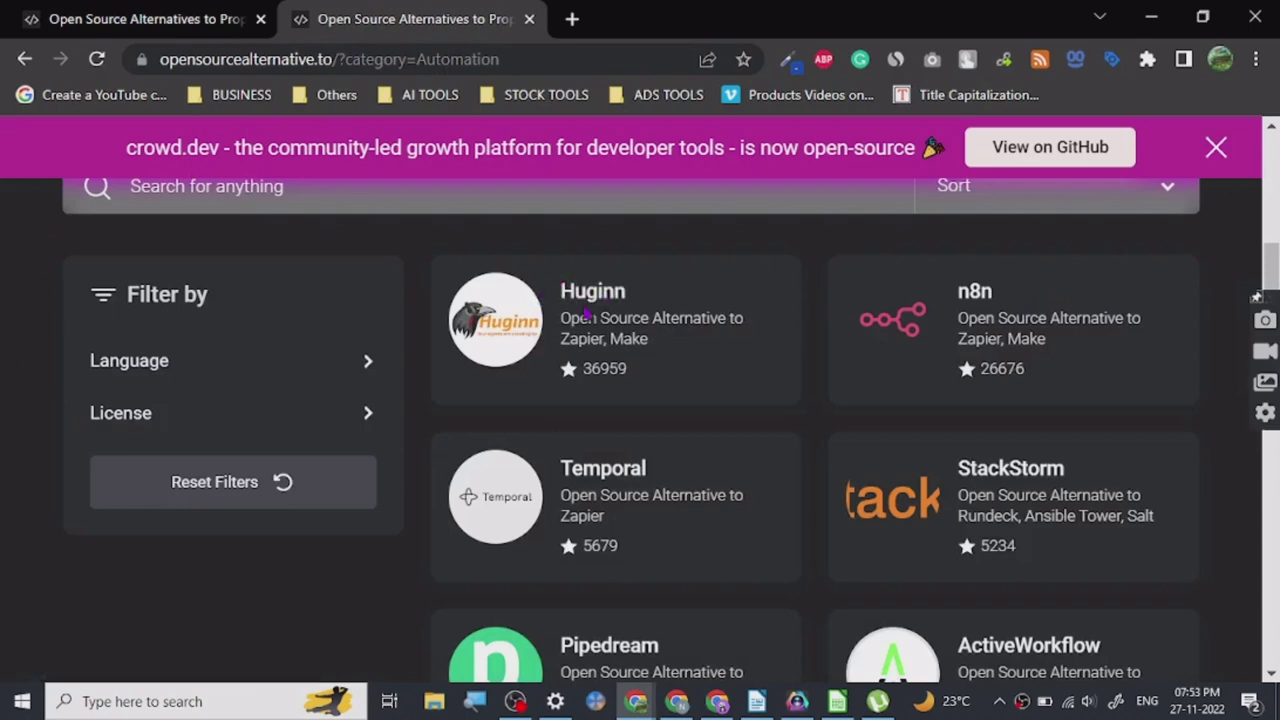
Open the Huginn project page and review its description, license, language and proprietary counterparts.
right_click(578, 314)
key(Escape)
click(600, 302)
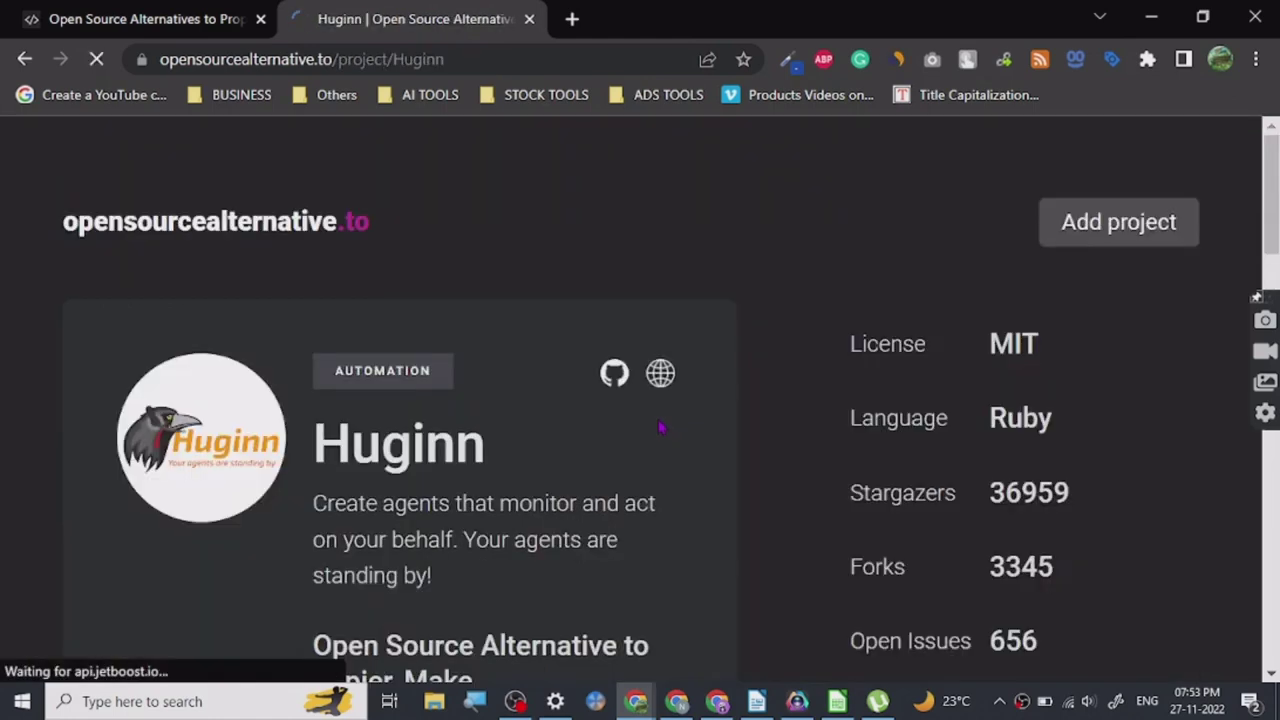
scroll(477, 344, down, 2)
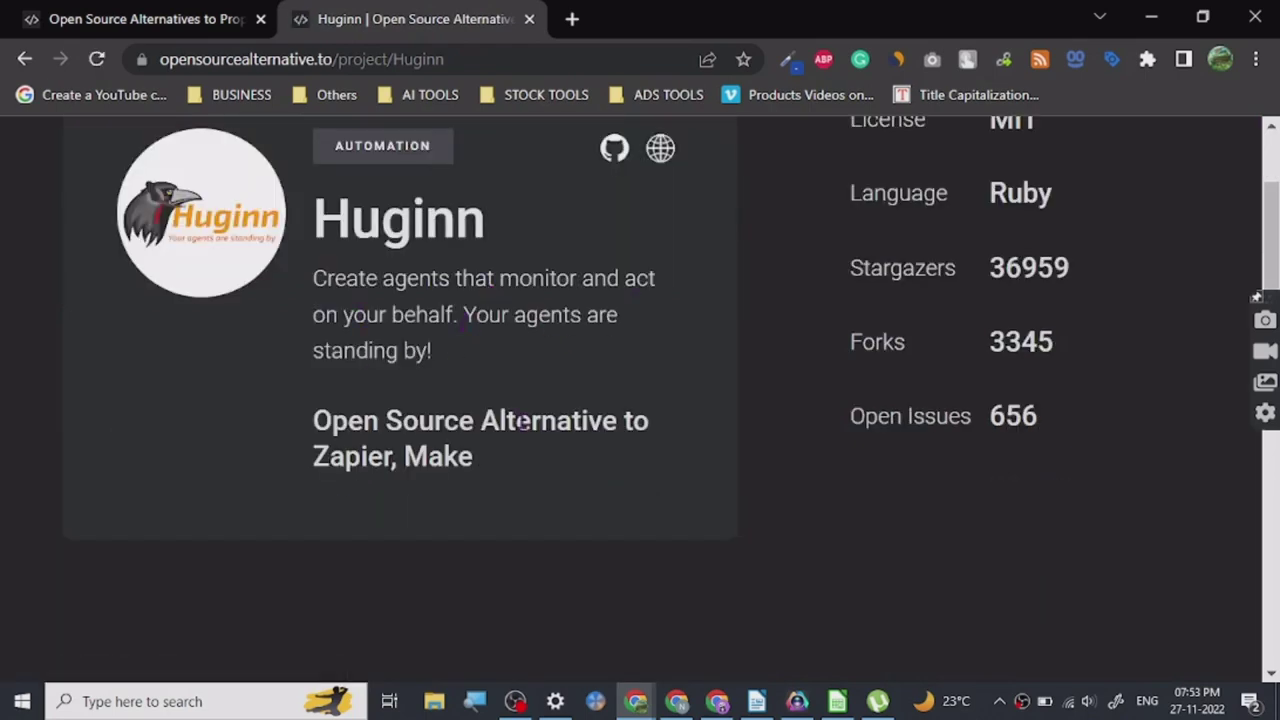
scroll(708, 383, down, 3)
scroll(566, 363, up, 5)
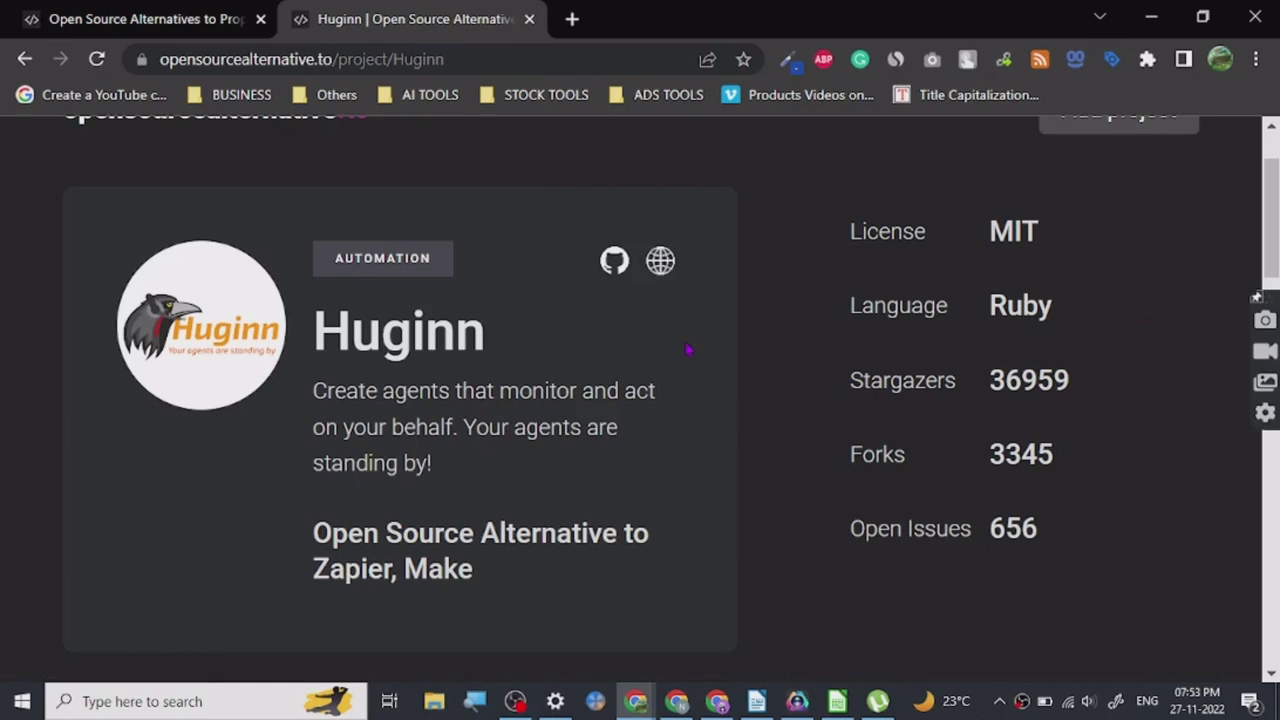
Open Huginn's linked website in a new tab and look through the GitHub repository's file list.
right_click(653, 268)
click(713, 140)
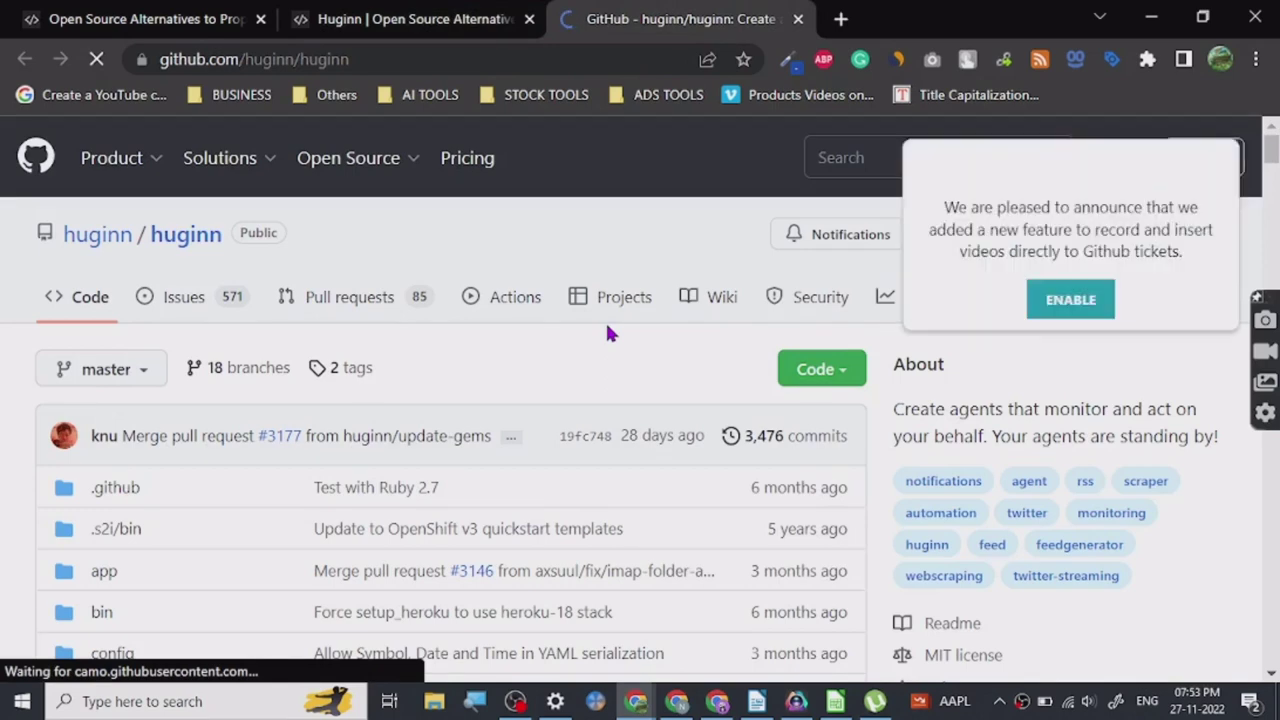
scroll(12, 445, down, 2)
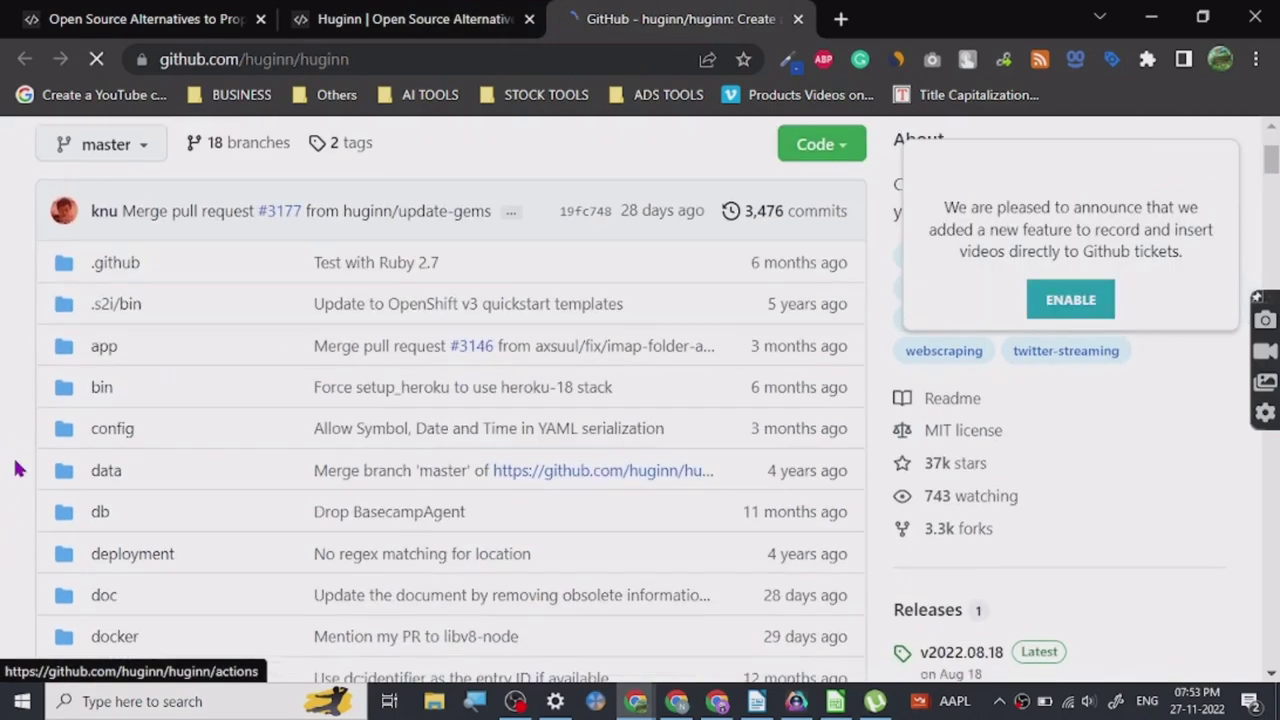
Dismiss the video recording announcement and read through Huginn's repository file list and README down to the Examples section.
scroll(23, 457, down, 2)
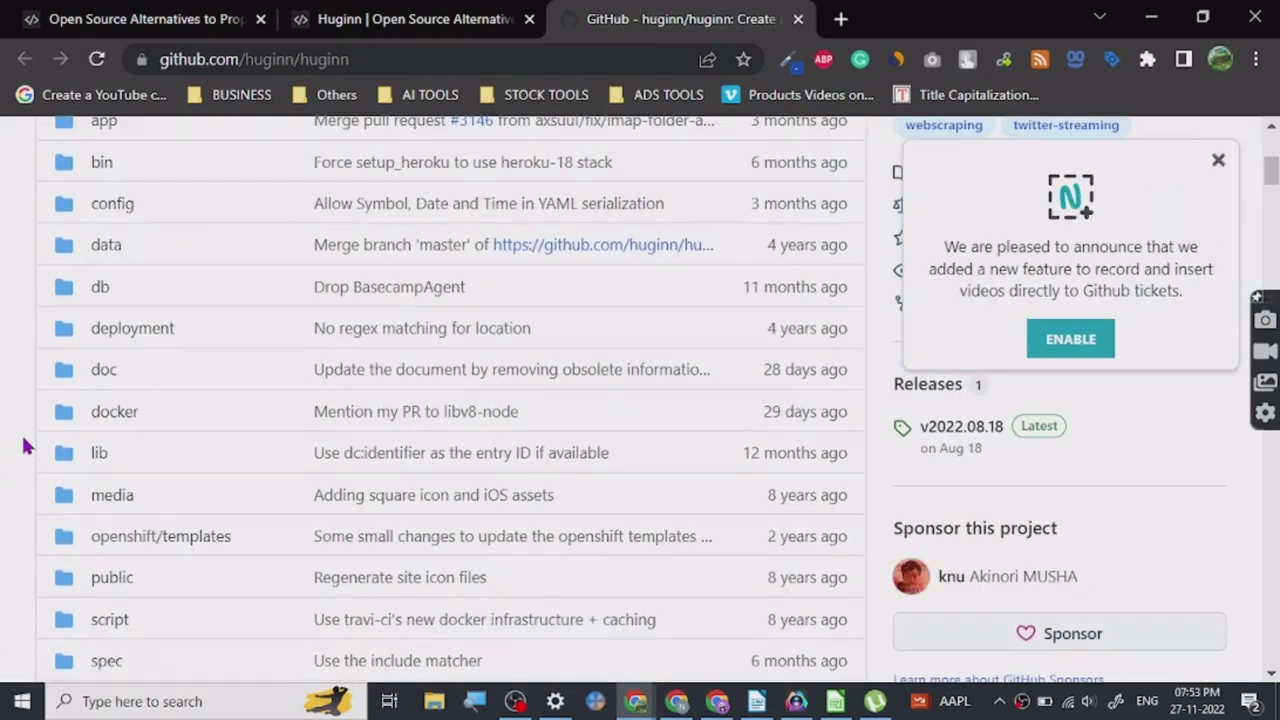
scroll(22, 452, down, 10)
scroll(17, 445, down, 5)
scroll(15, 441, up, 5)
scroll(13, 440, down, 8)
scroll(13, 440, down, 2)
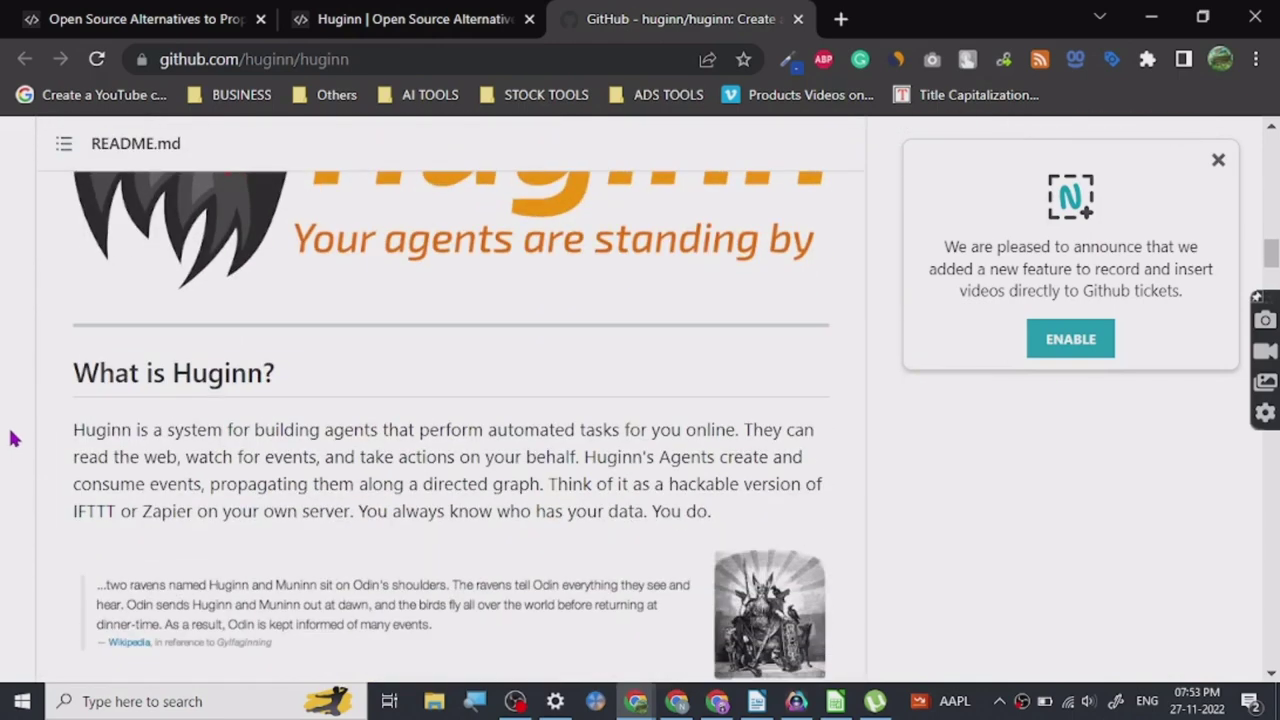
click(1218, 160)
scroll(220, 400, down, 10)
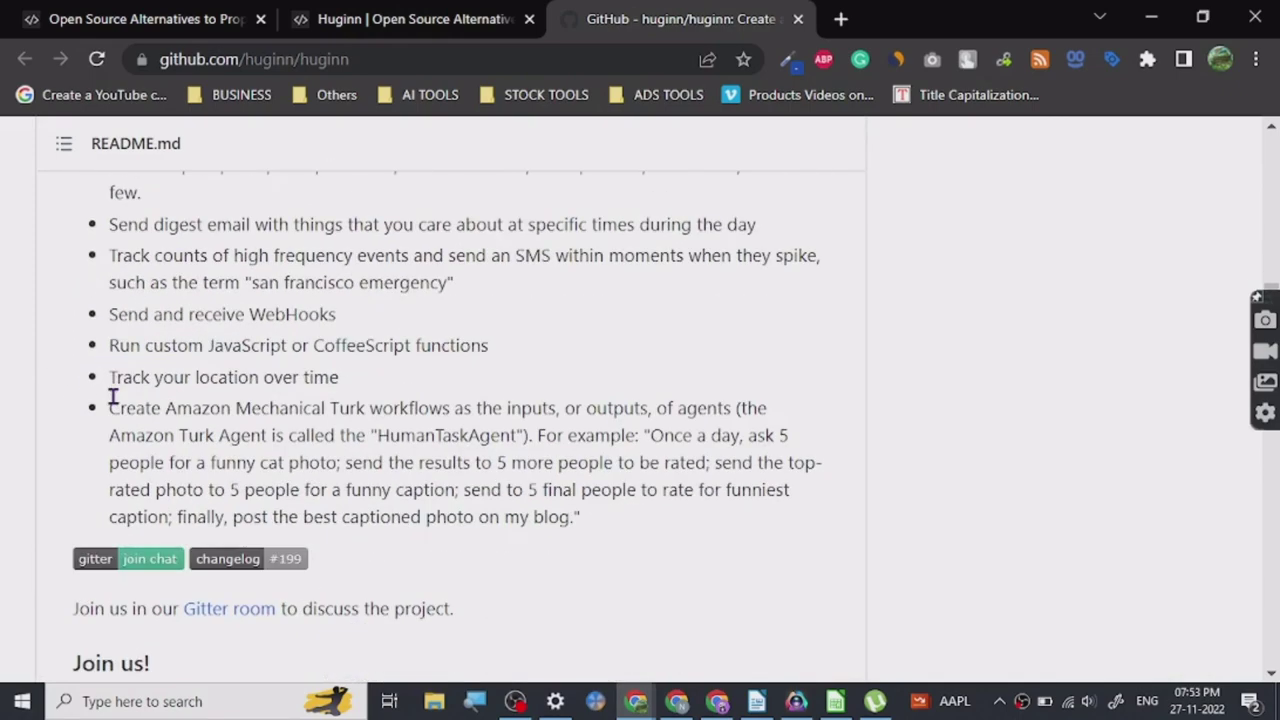
scroll(113, 396, down, 6)
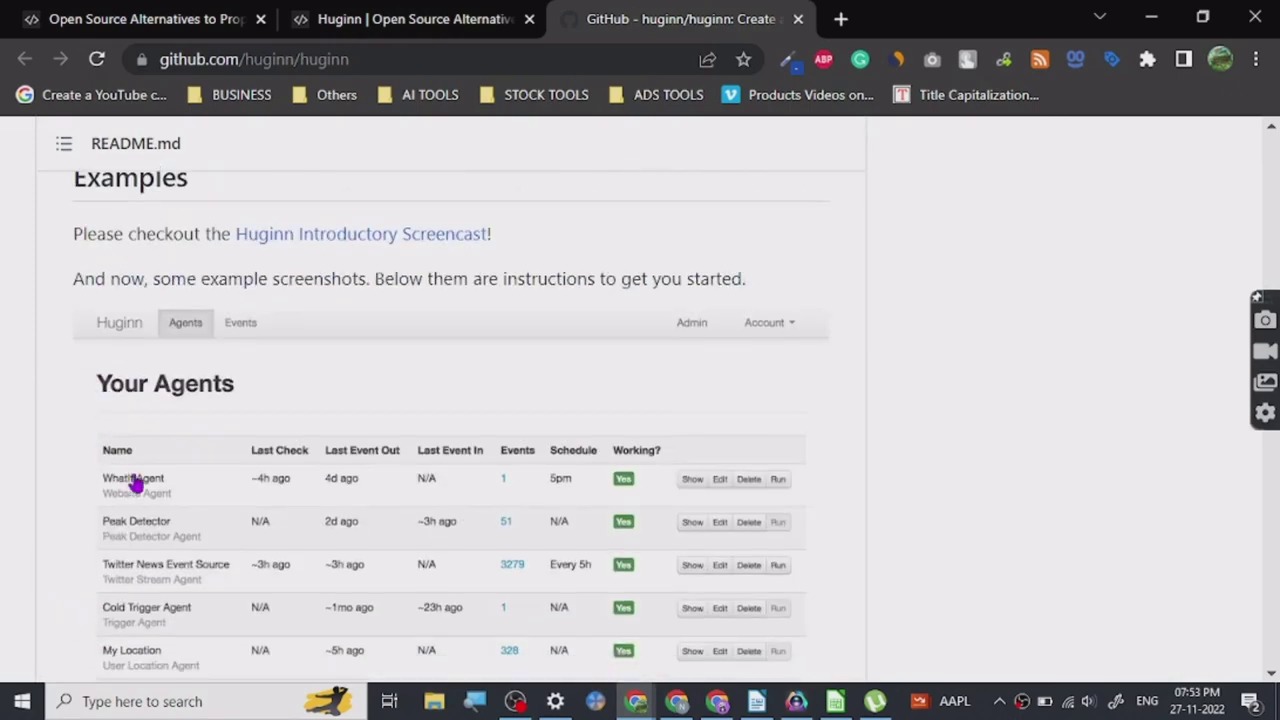
Review the README's "What is Huginn?" section and the list of things Huginn can do.
scroll(135, 485, up, 1)
scroll(135, 485, up, 11)
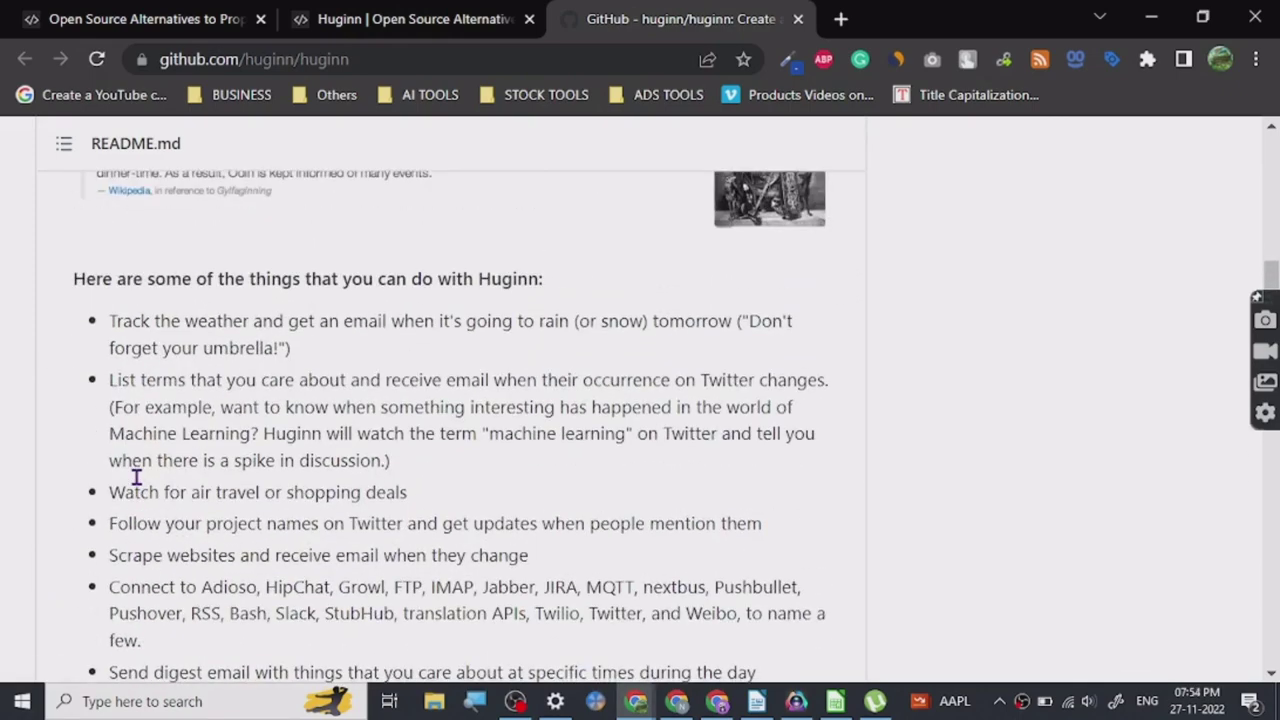
scroll(134, 480, down, 1)
scroll(135, 497, up, 4)
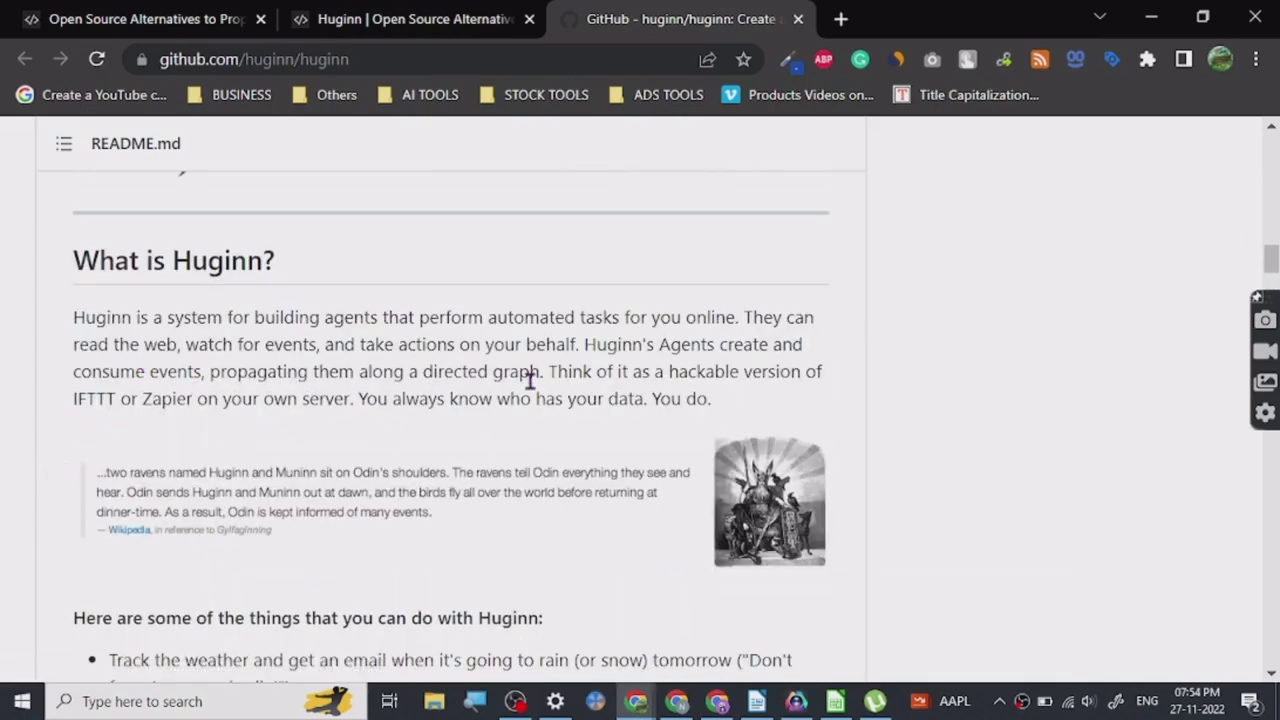
scroll(60, 436, up, 1)
scroll(3, 458, up, 7)
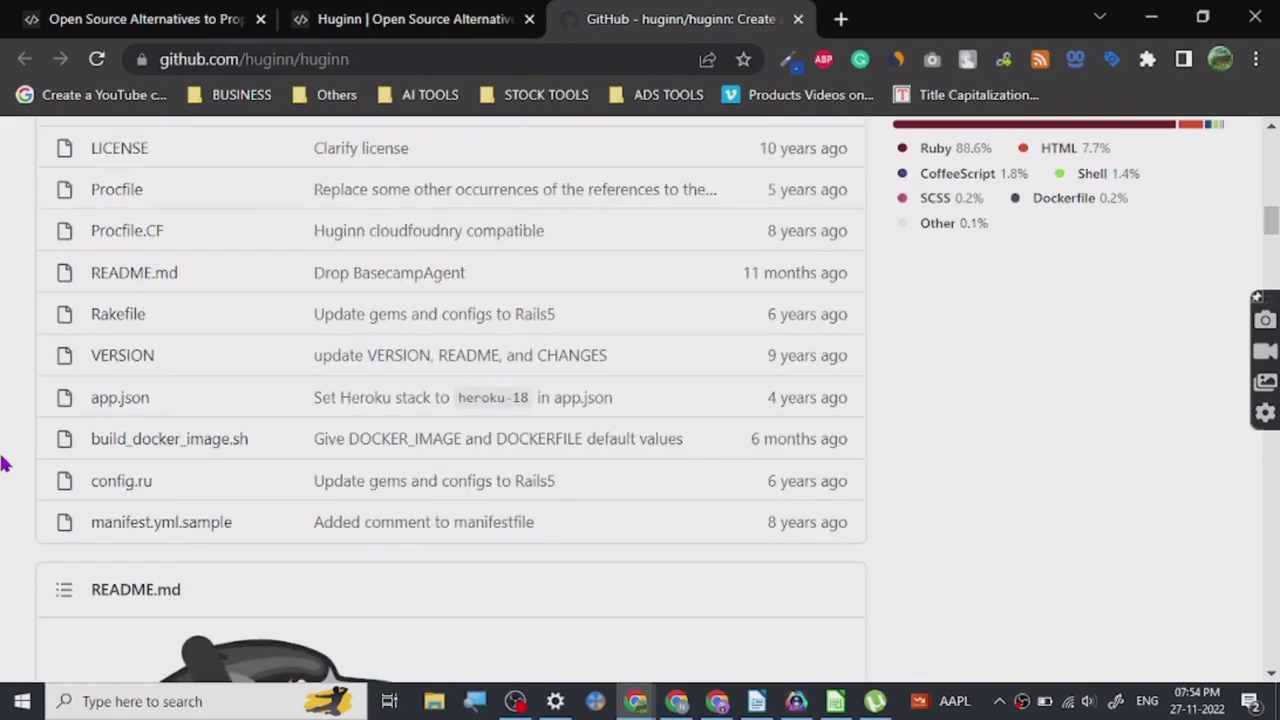
scroll(5, 465, down, 5)
scroll(3, 458, down, 10)
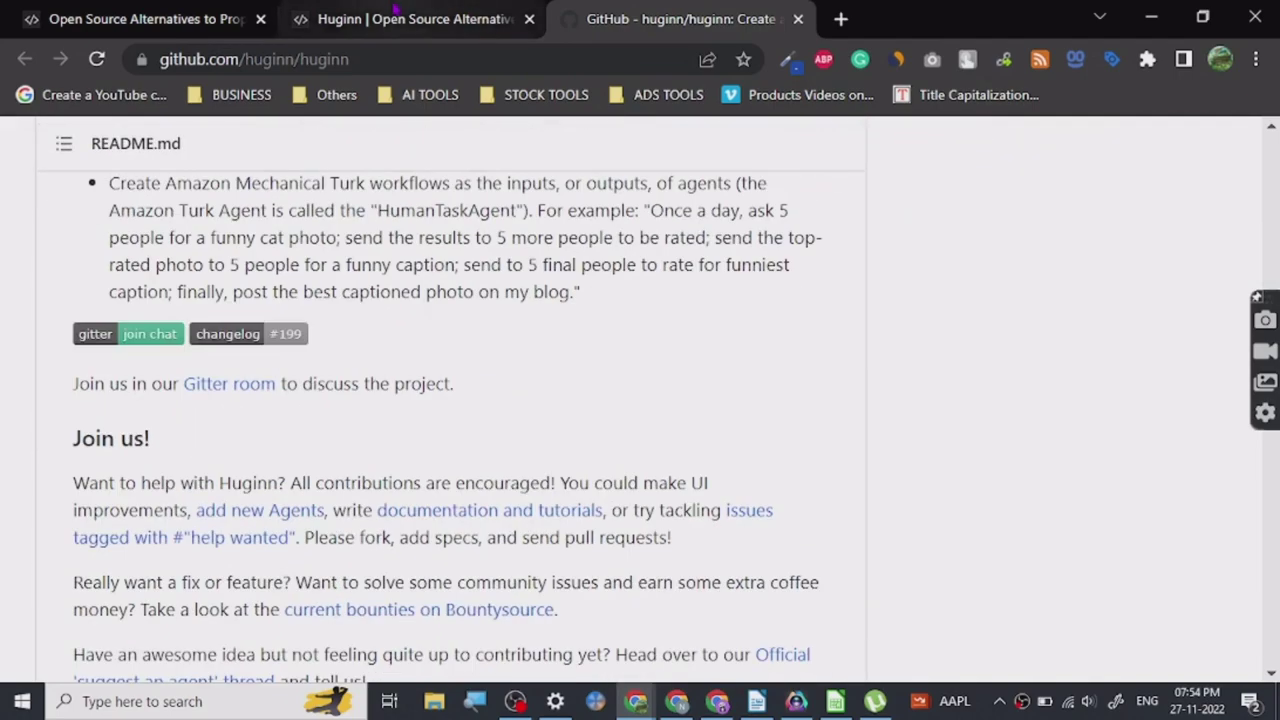
Return to the Huginn project page on opensourcealternative.to and go back to the Automation category listing.
click(400, 18)
click(150, 18)
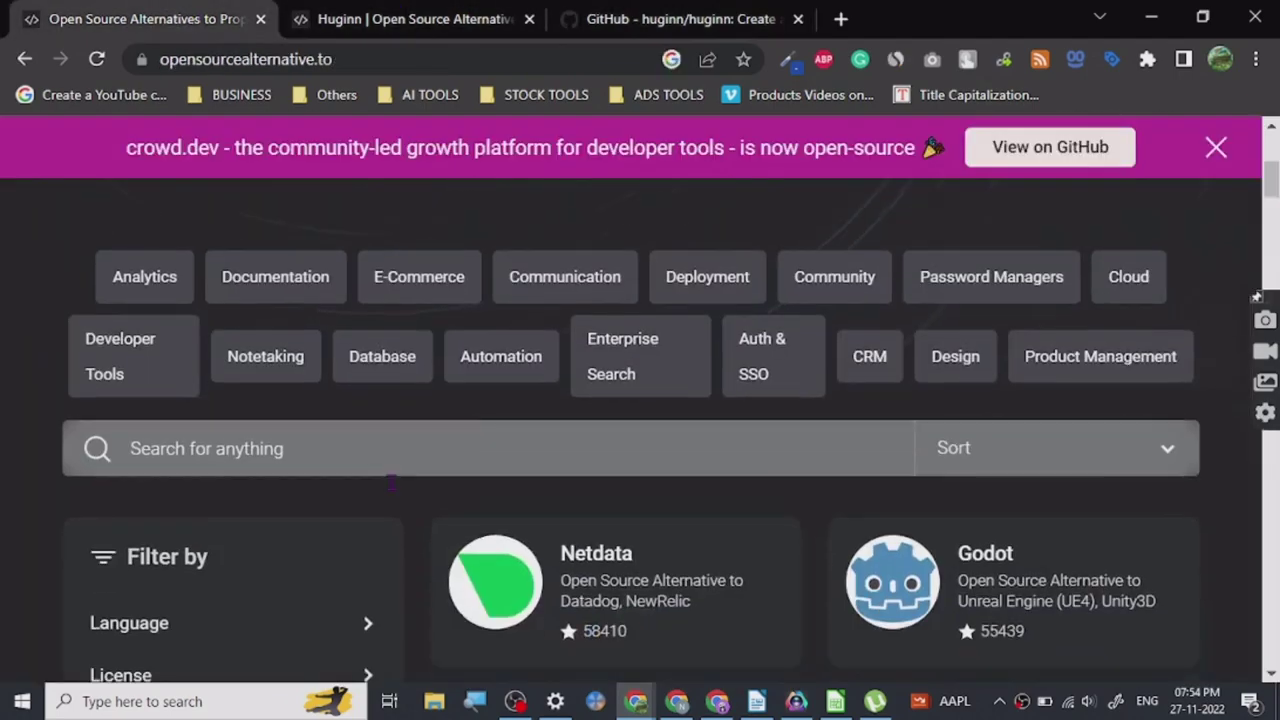
scroll(392, 483, down, 3)
click(420, 18)
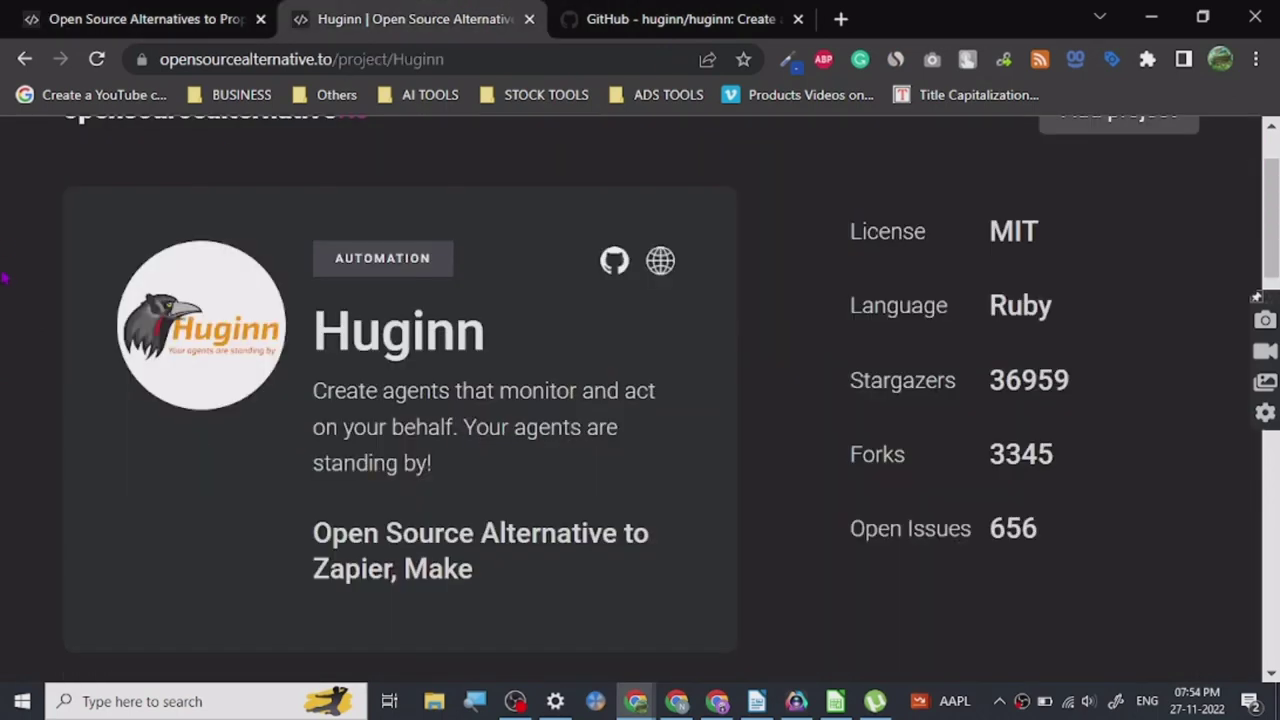
scroll(110, 293, up, 2)
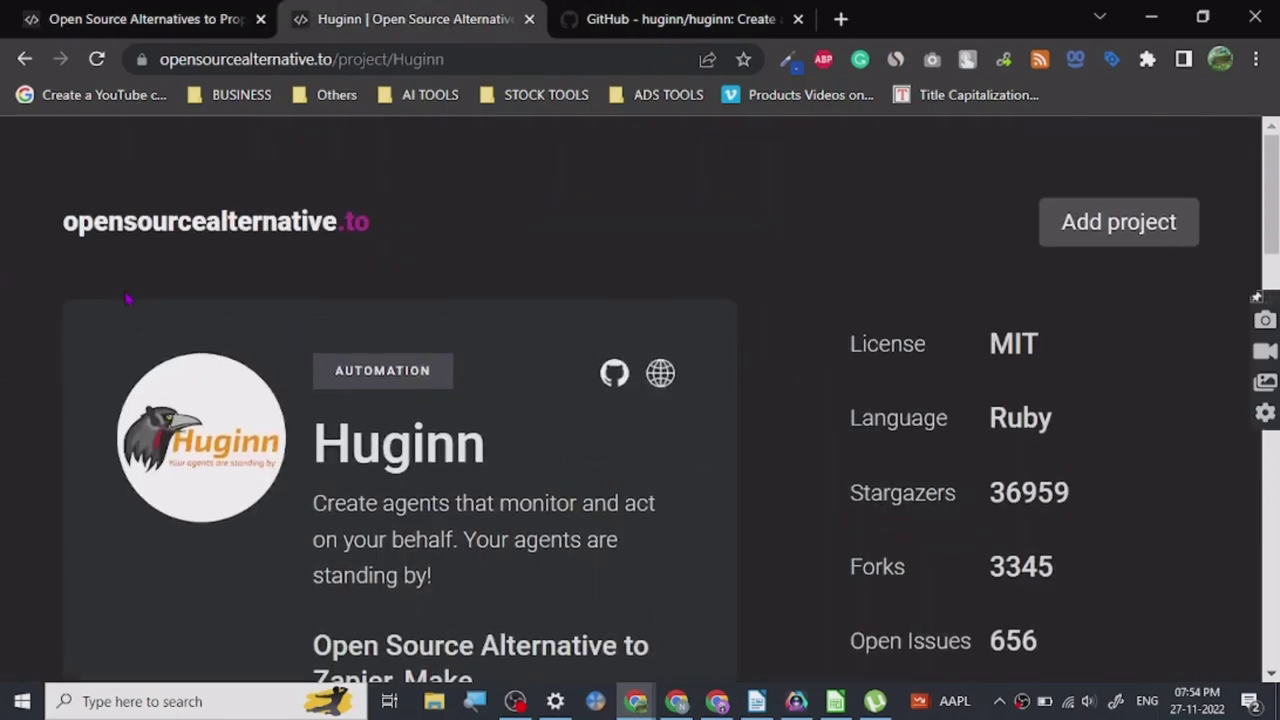
click(24, 60)
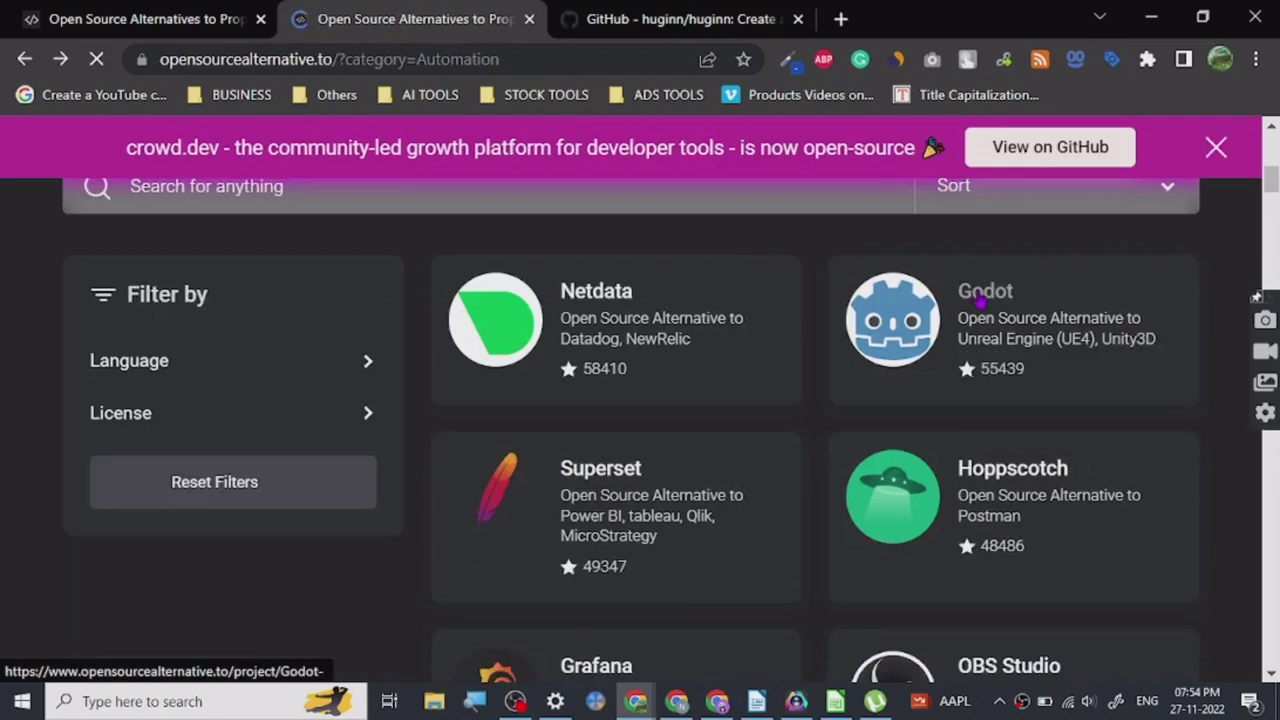
Open the Godot project page in a new tab and review its description and proprietary counterparts.
right_click(981, 297)
click(1042, 333)
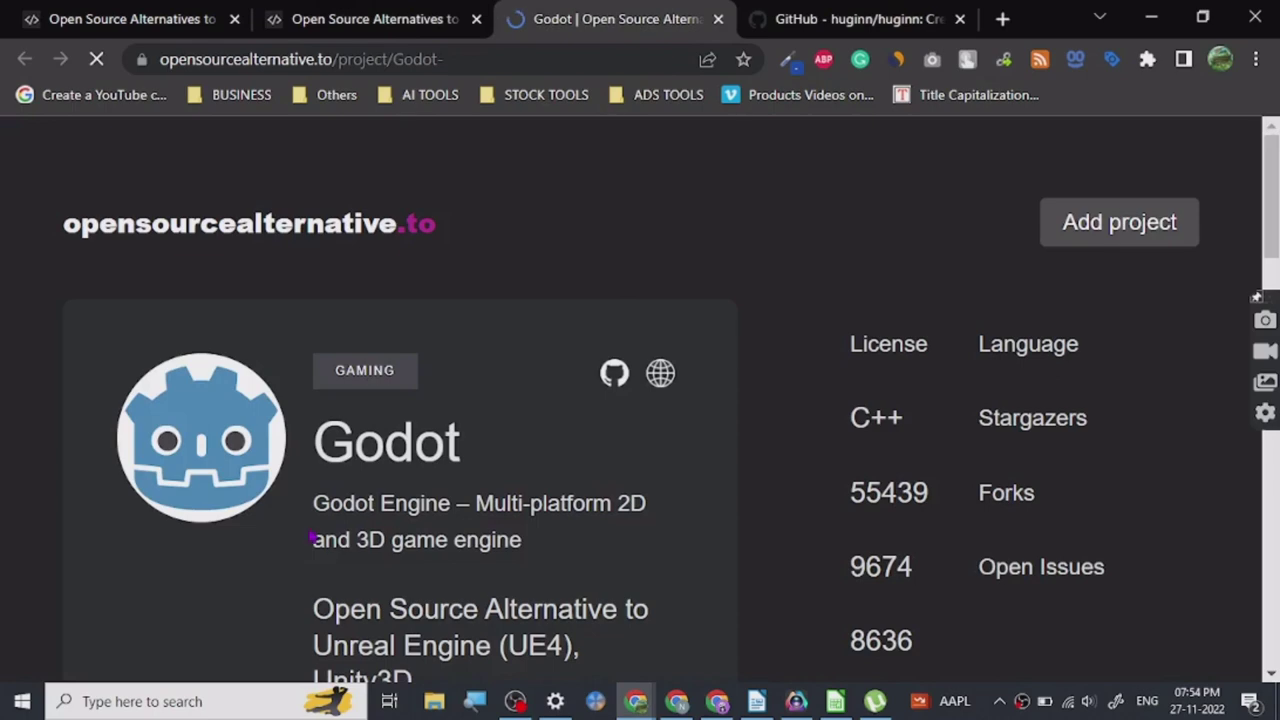
scroll(755, 405, down, 2)
scroll(634, 451, up, 2)
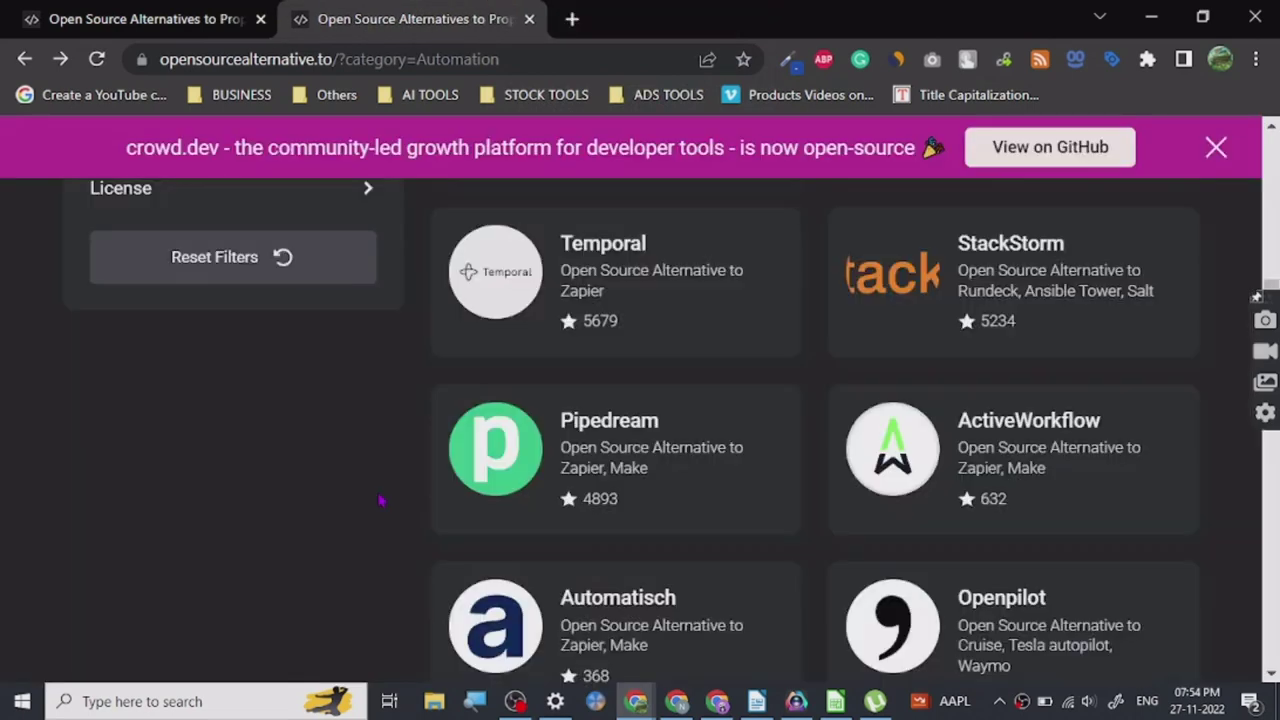
Find Core among the Automation projects, open its page in a new tab and review its details.
scroll(390, 502, down, 3)
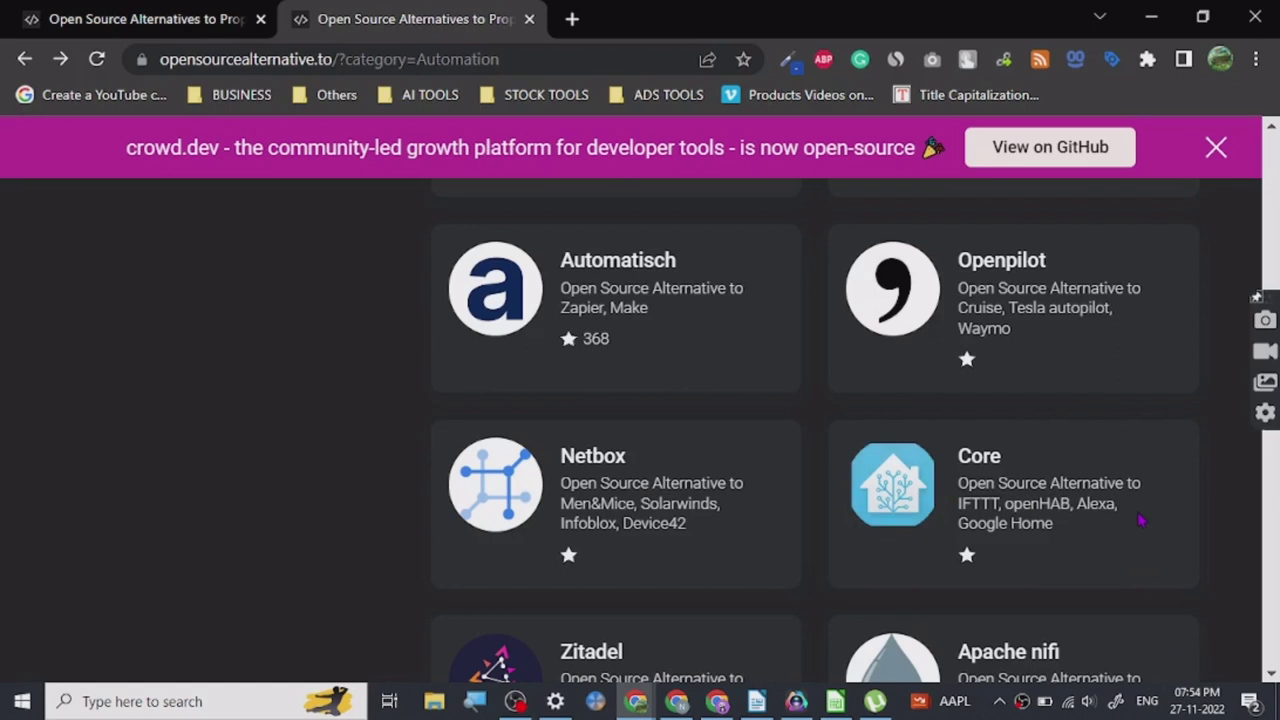
right_click(1000, 478)
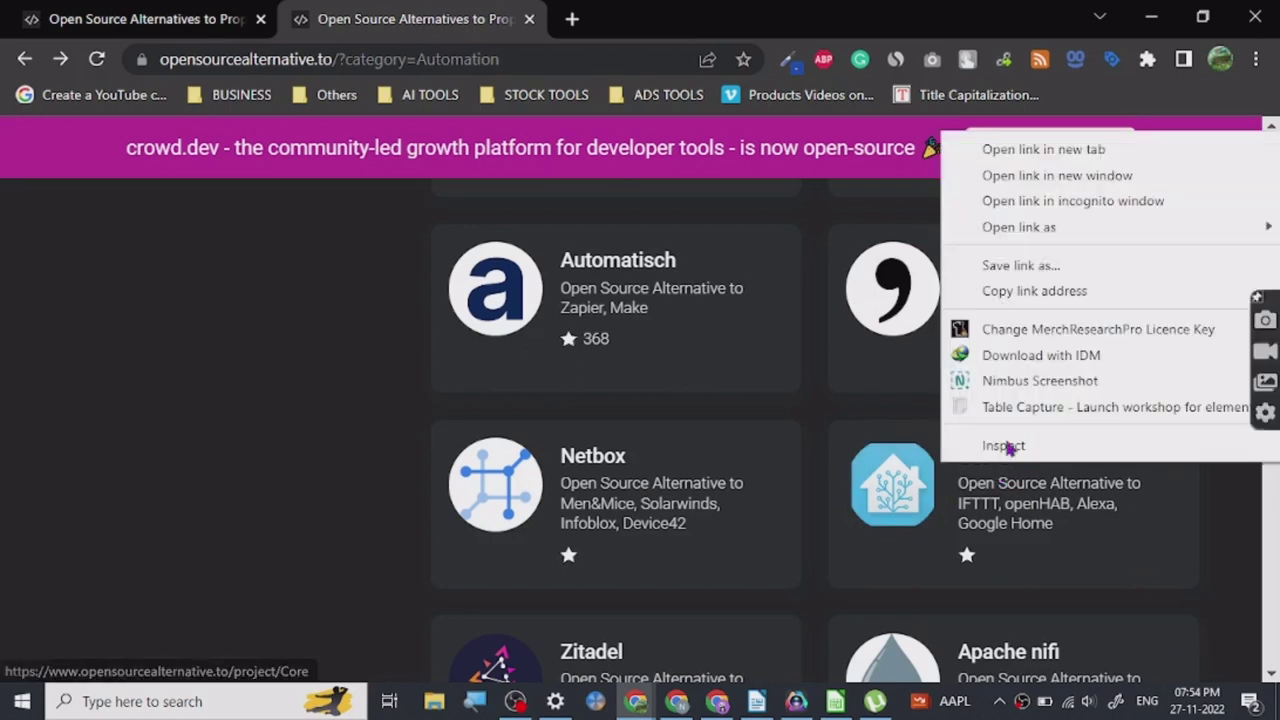
click(1049, 149)
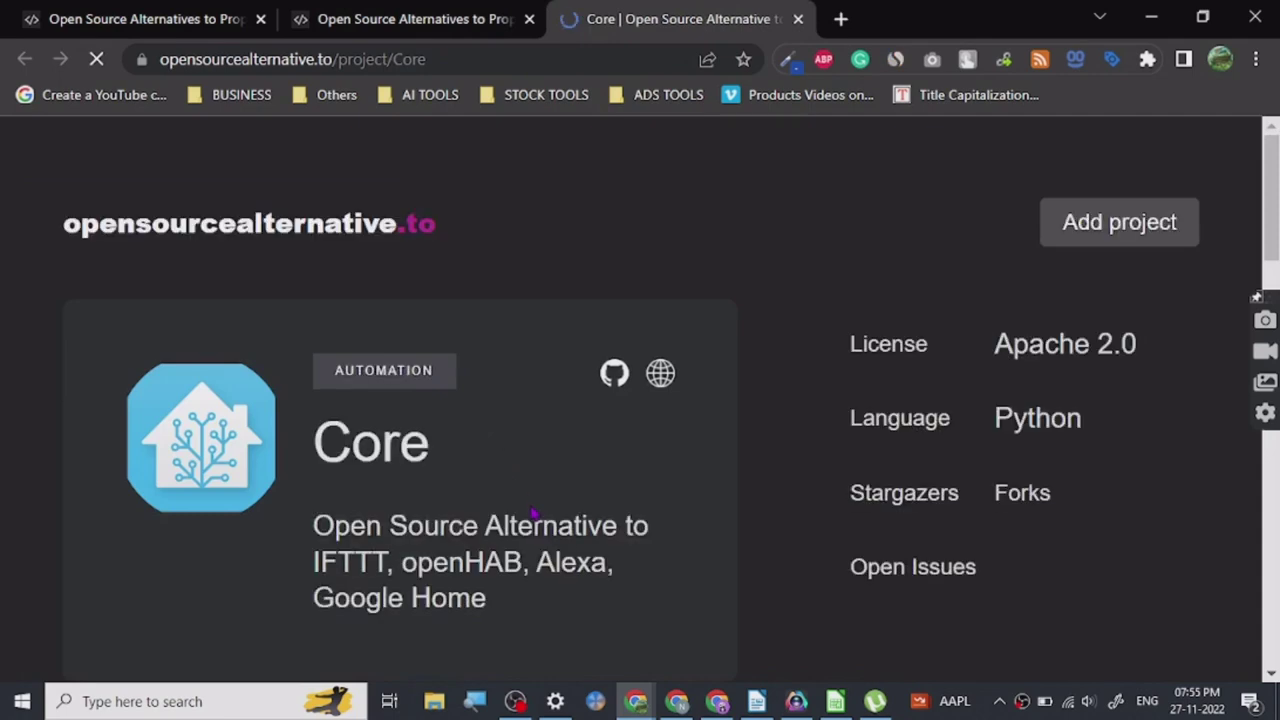
scroll(535, 515, down, 1)
scroll(457, 529, down, 2)
scroll(457, 529, up, 3)
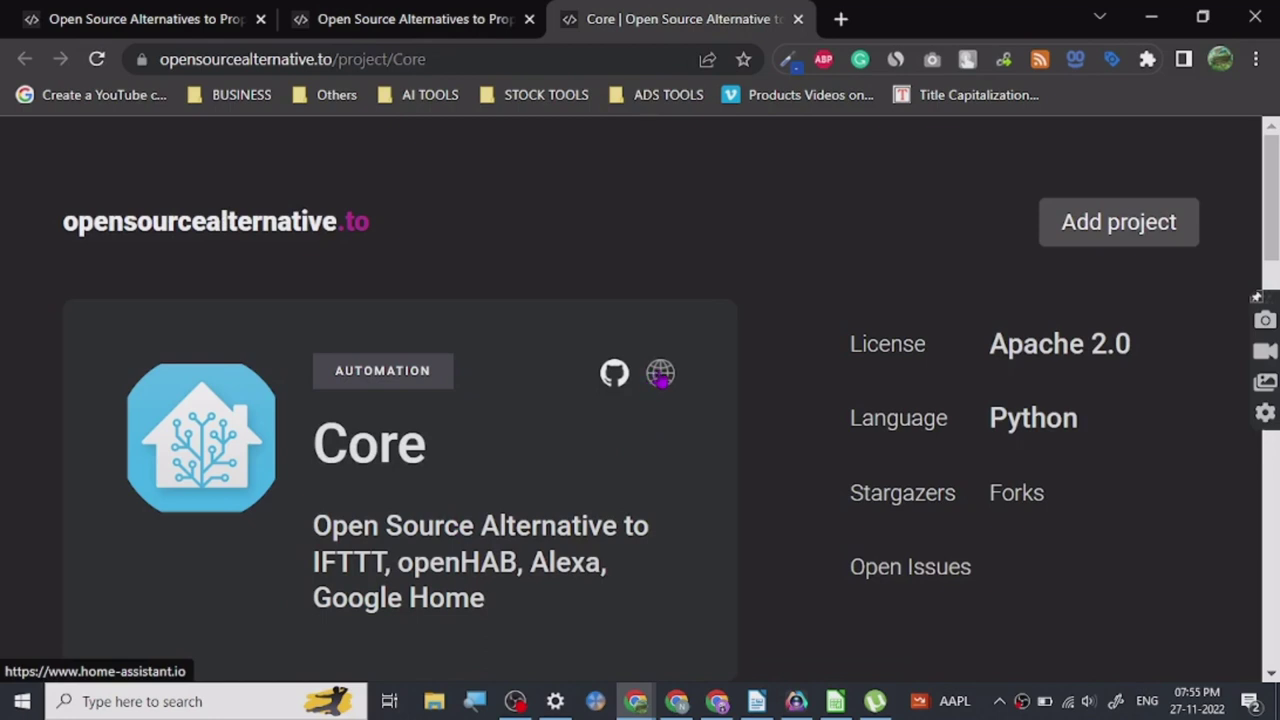
Open Core's linked website in a new tab and look through the Home Assistant home page, including its phone dashboard preview.
right_click(652, 378)
mouse_move(729, 214)
click(734, 136)
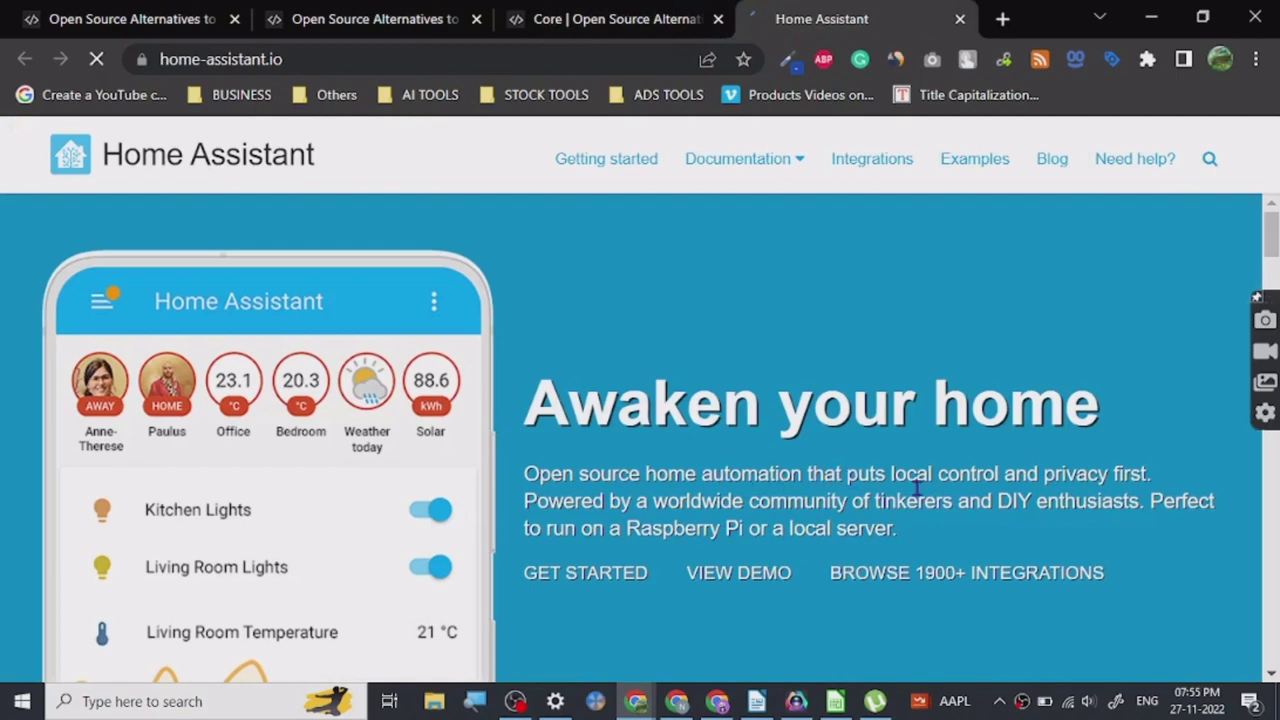
scroll(890, 492, down, 1)
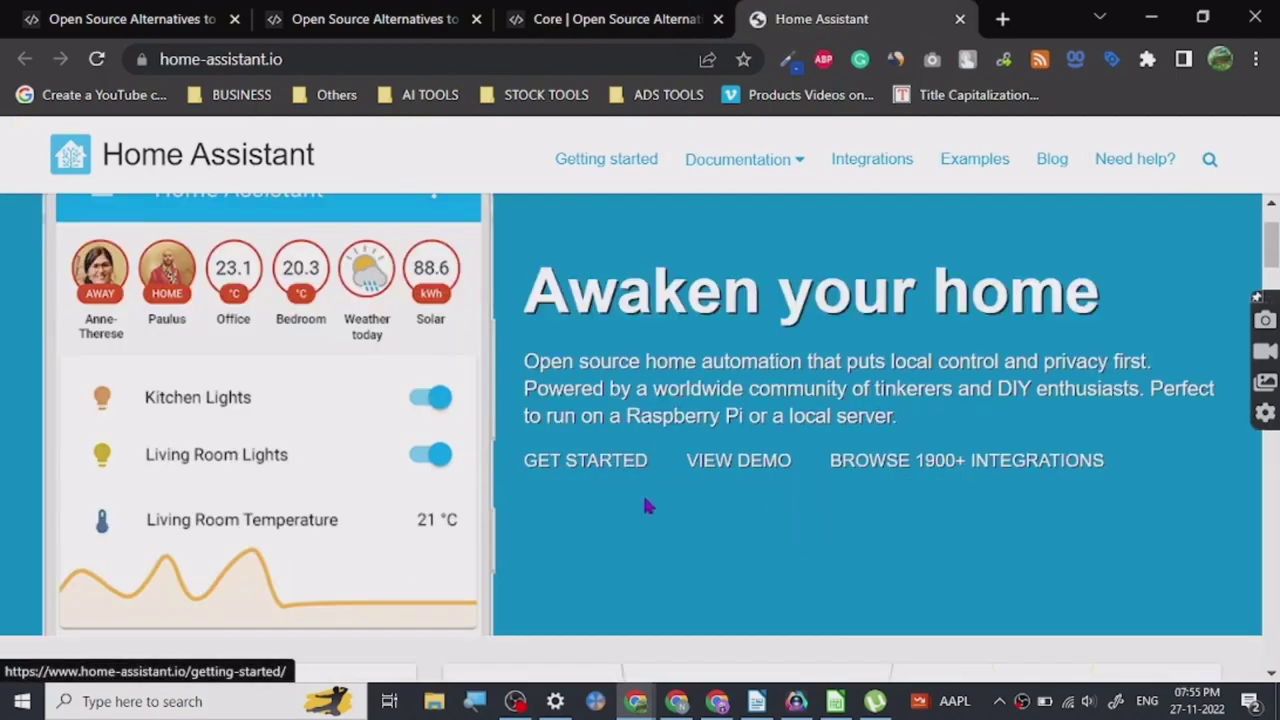
scroll(613, 540, down, 7)
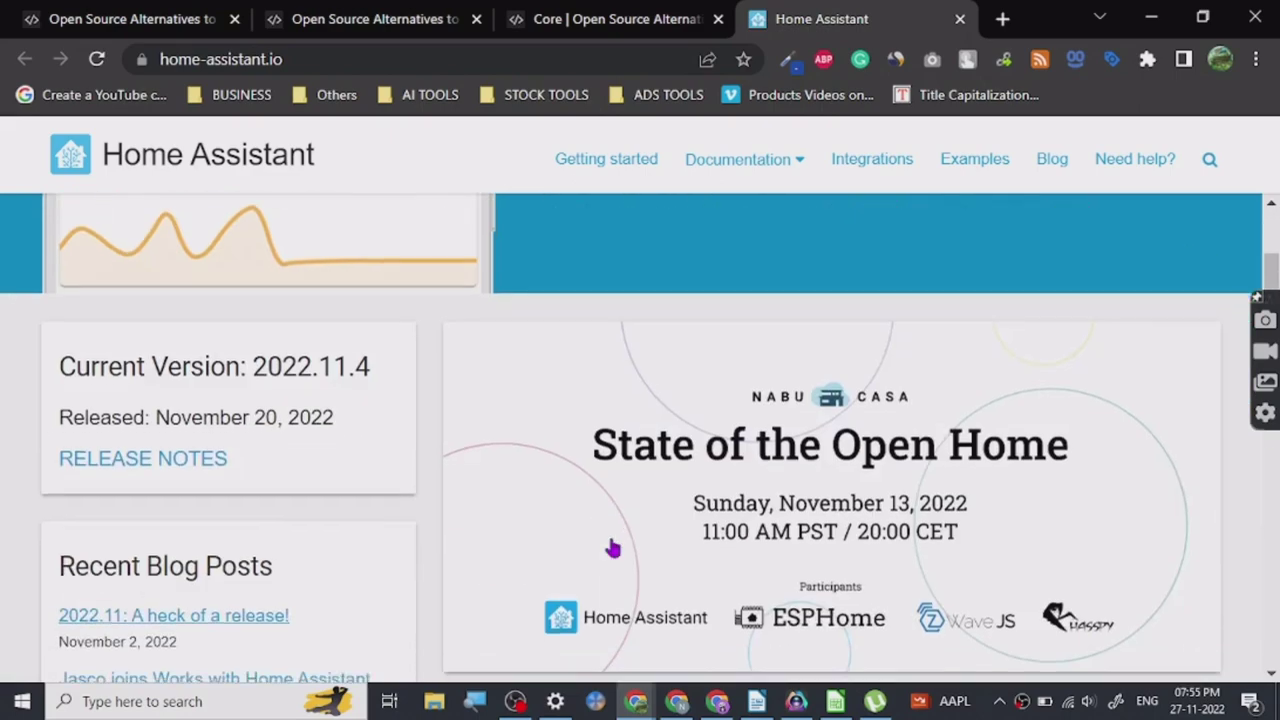
scroll(603, 496, down, 10)
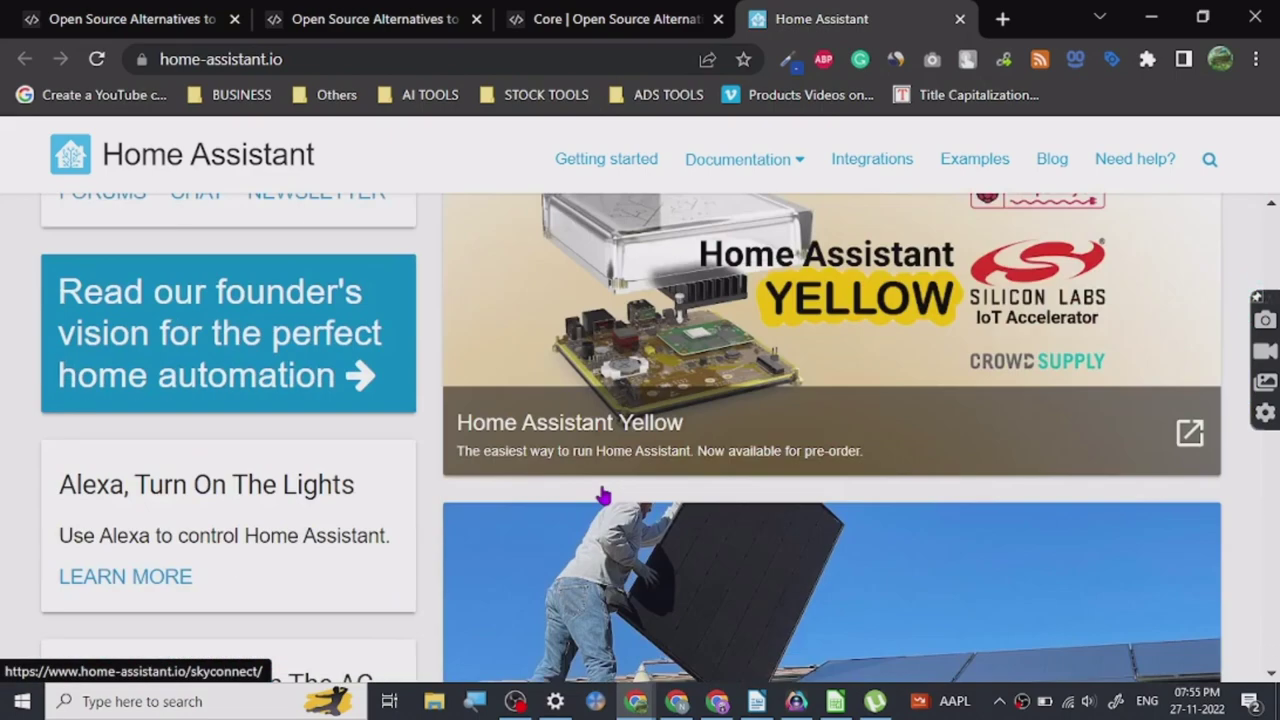
scroll(603, 496, down, 8)
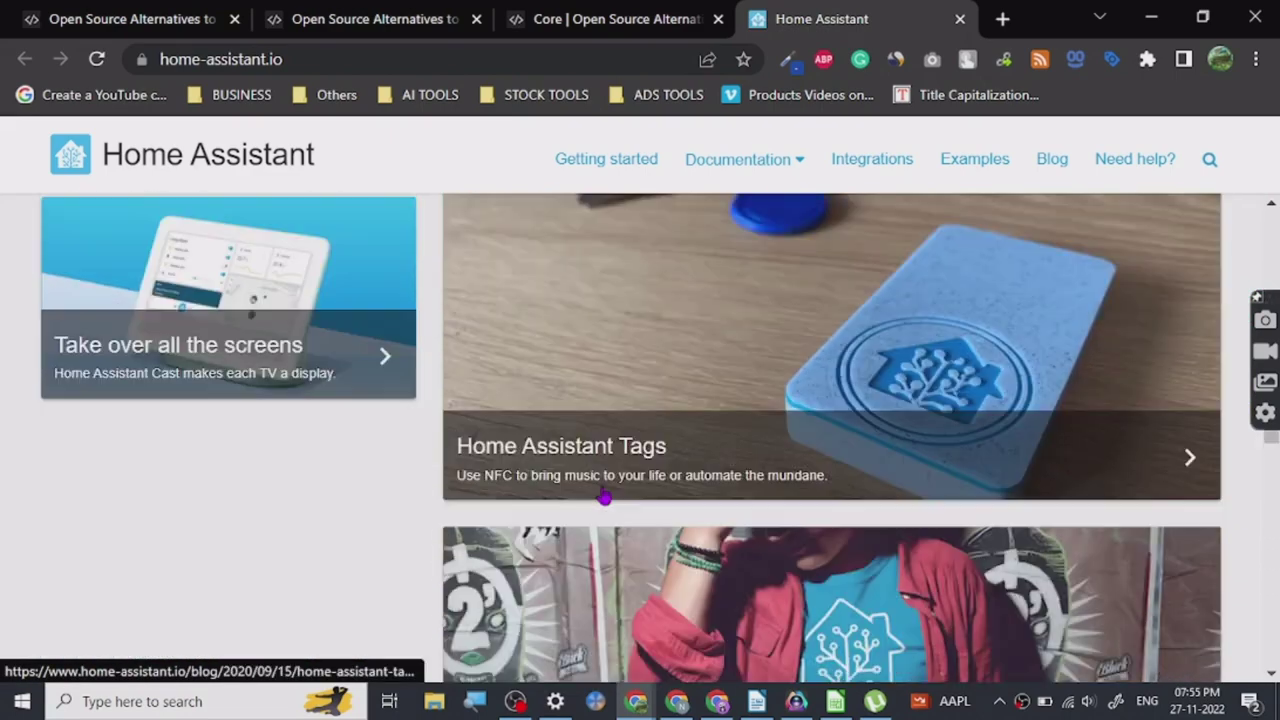
scroll(603, 496, up, 3)
scroll(603, 496, up, 20)
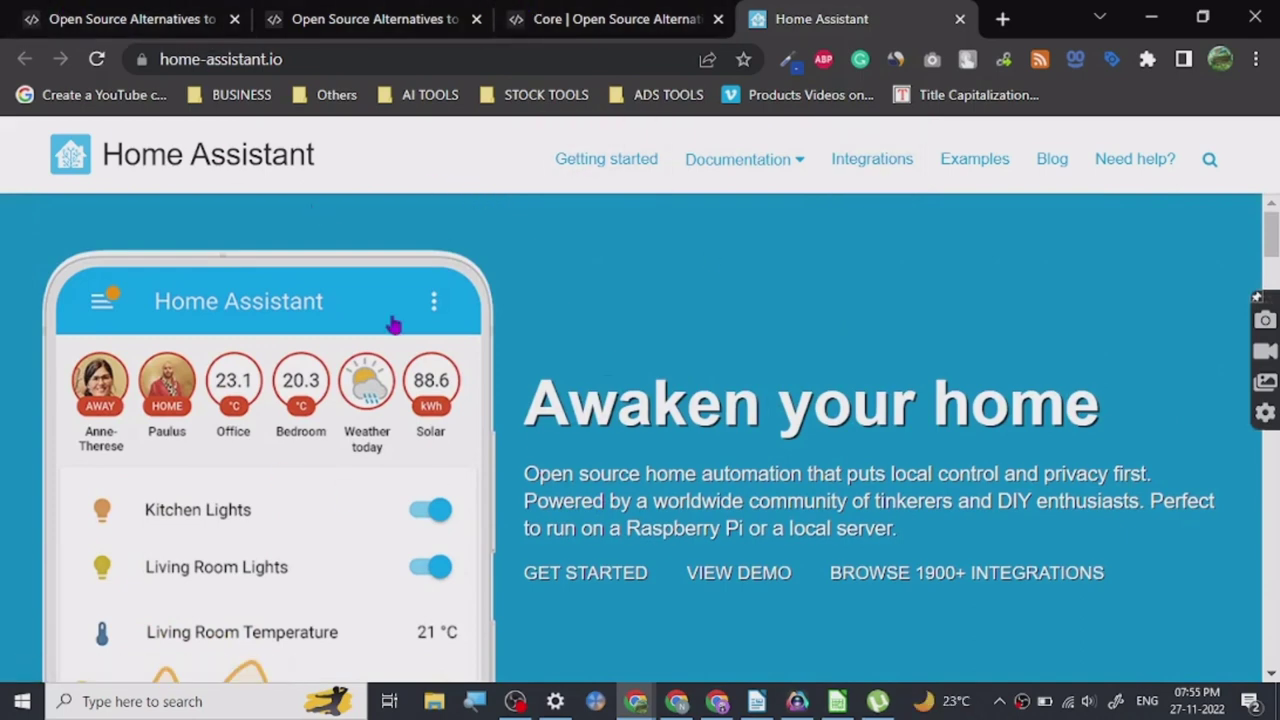
scroll(145, 525, down, 2)
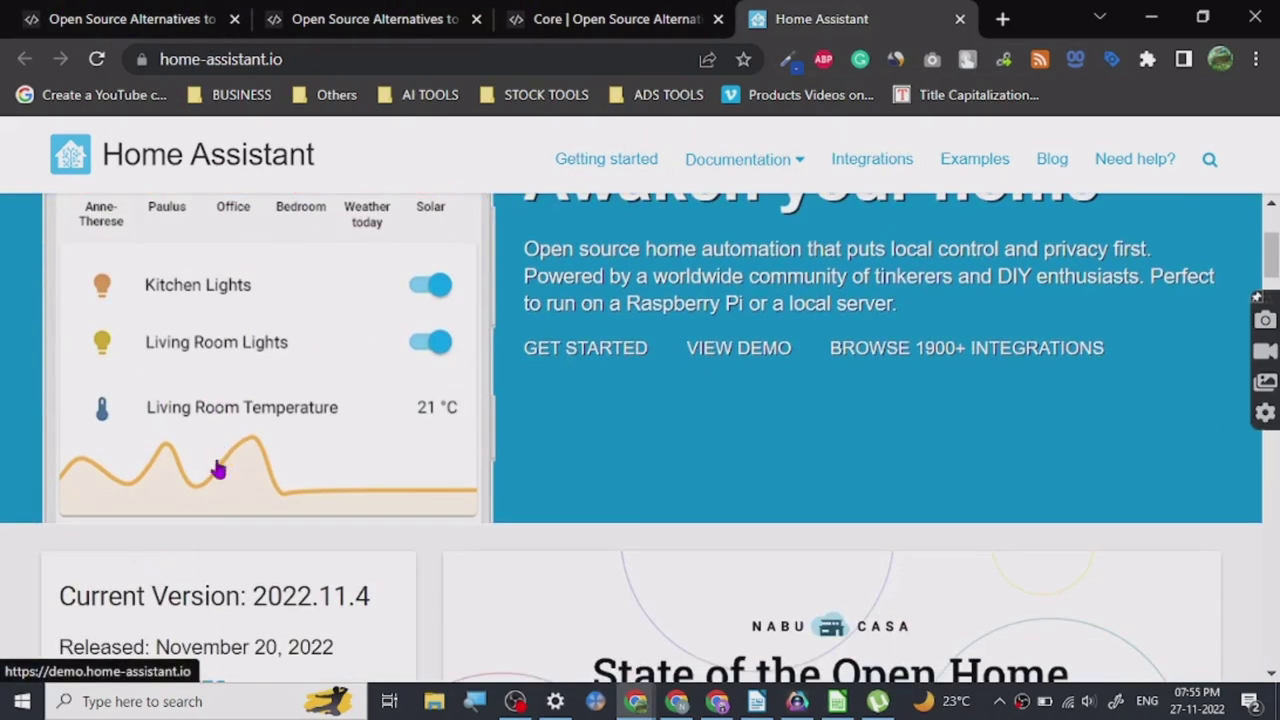
scroll(218, 470, up, 2)
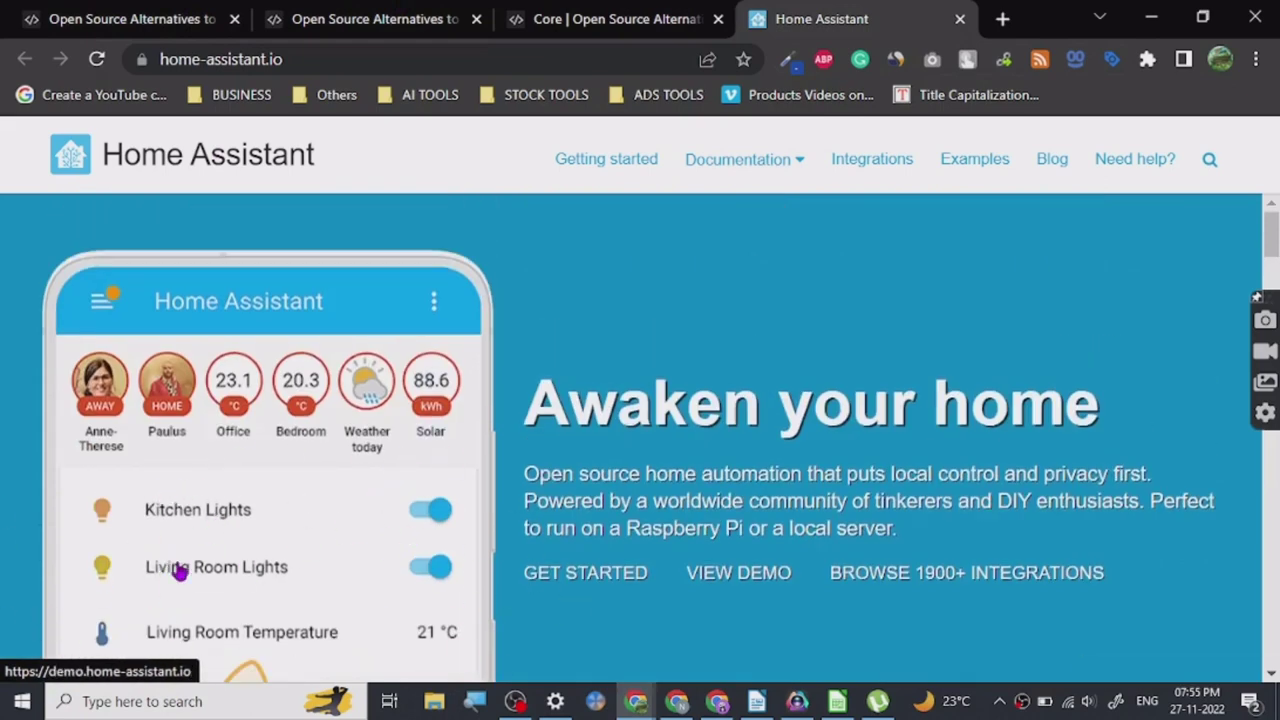
scroll(797, 432, down, 3)
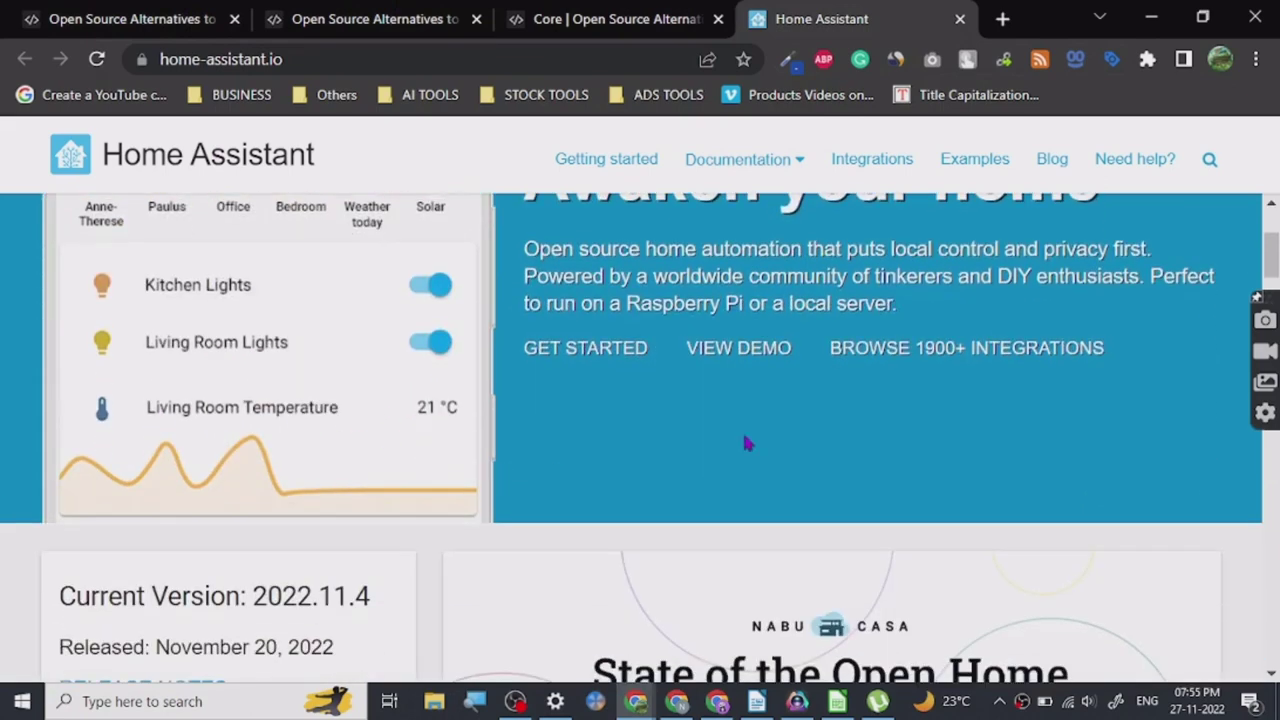
scroll(797, 432, up, 3)
Return to the main opensourcealternative.to listing, filter it by the E-Commerce category and look through the listed projects.
key(ctrl+1)
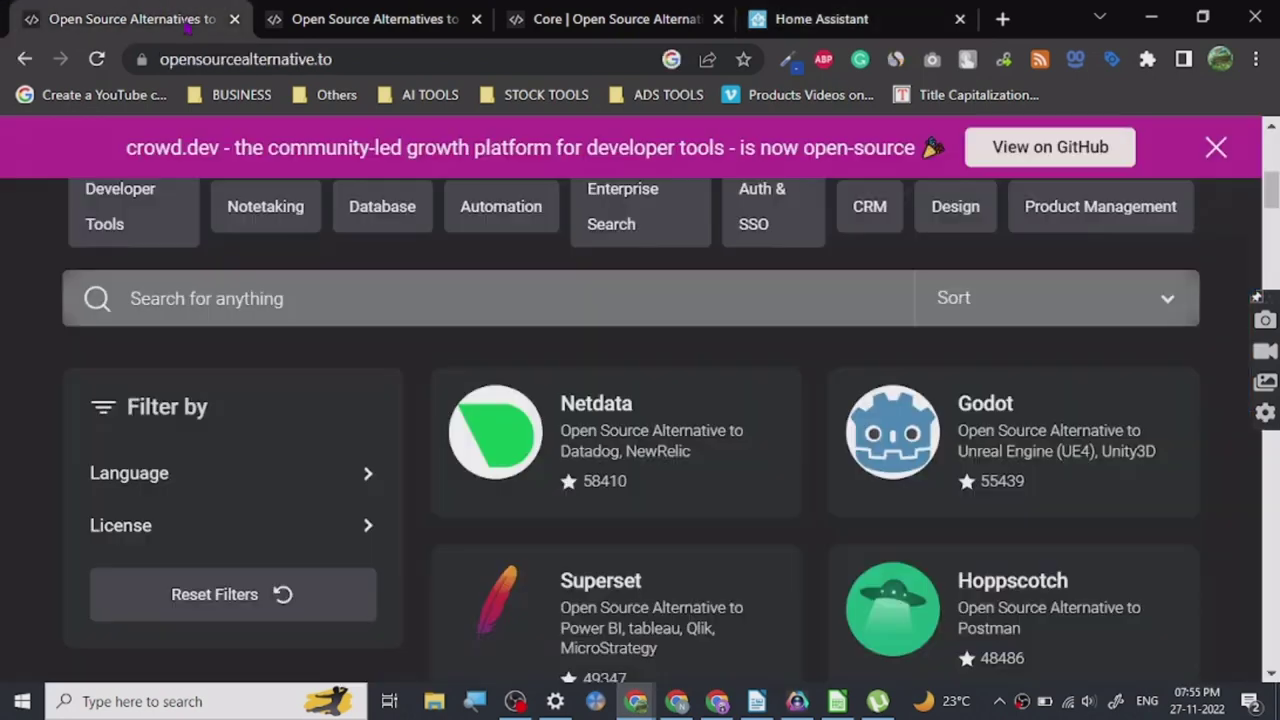
scroll(420, 390, down, 3)
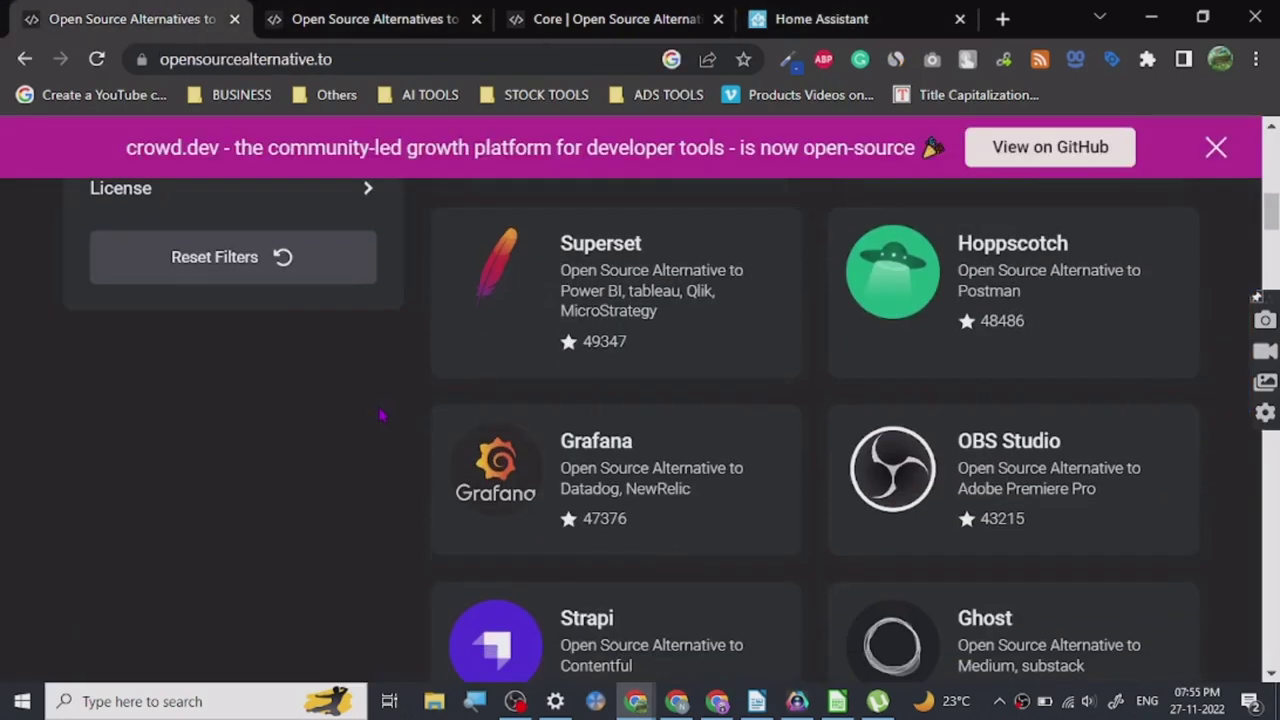
scroll(360, 440, up, 4)
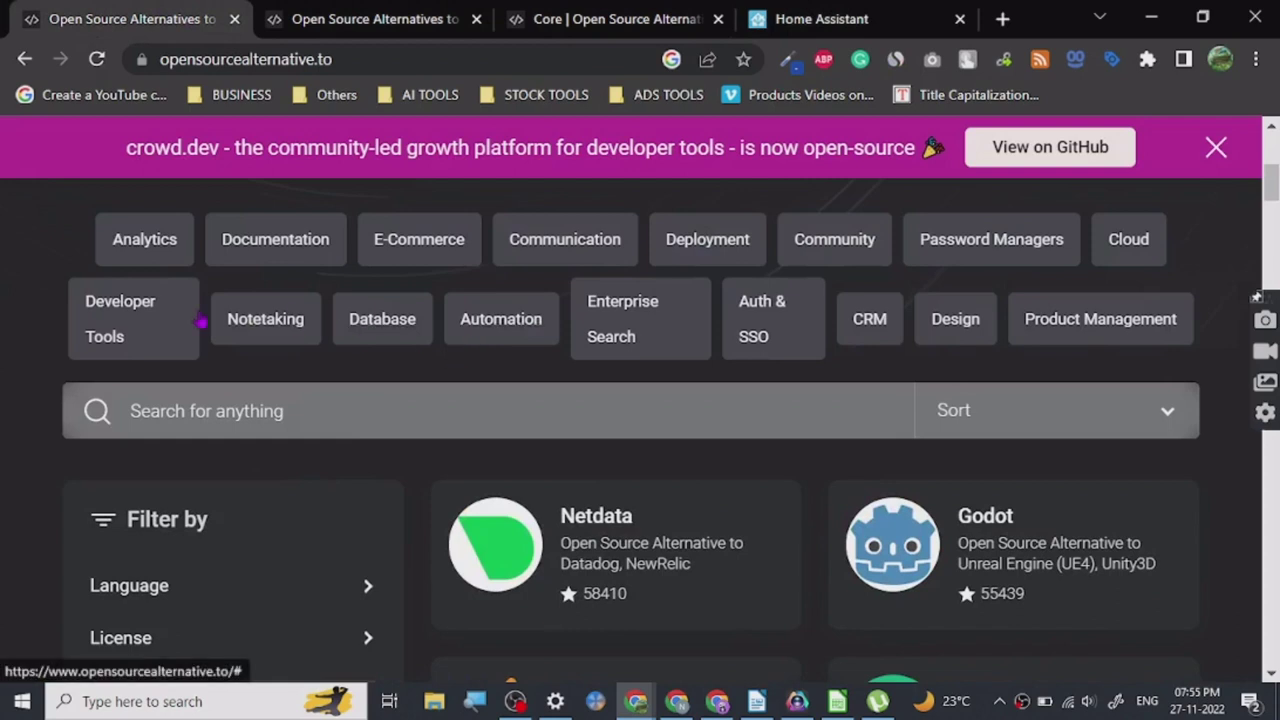
click(440, 245)
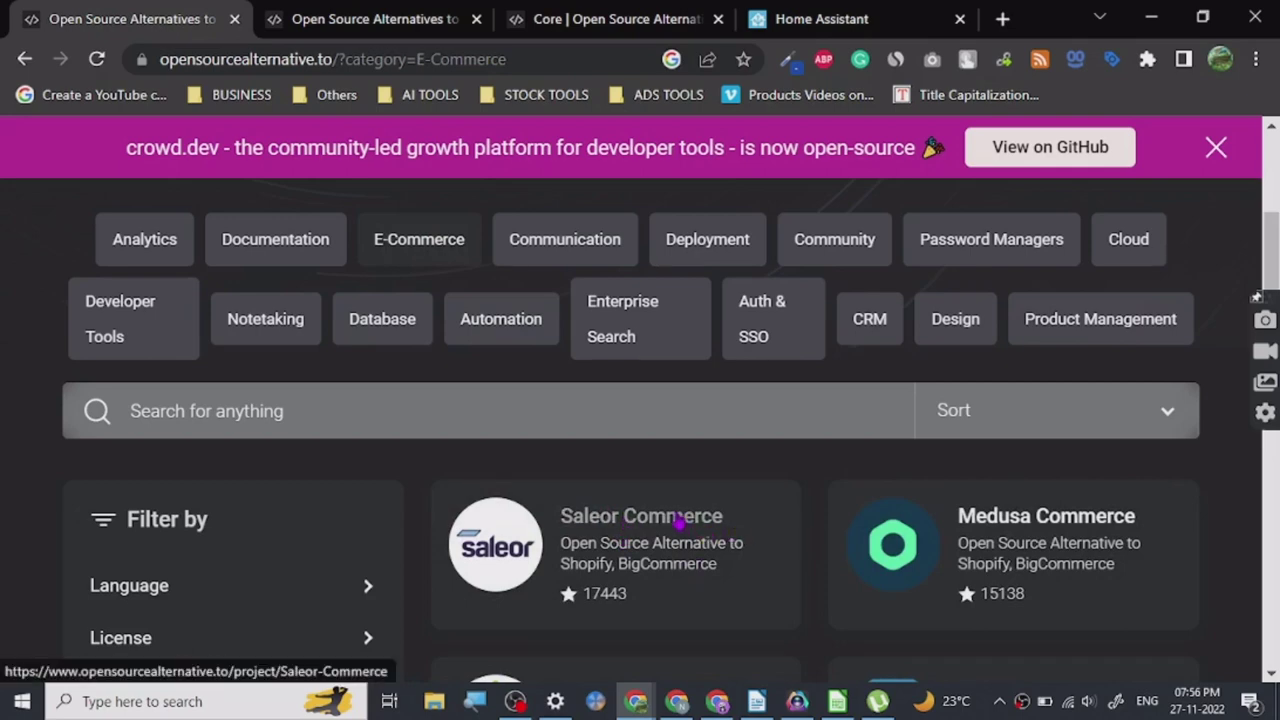
scroll(966, 537, down, 2)
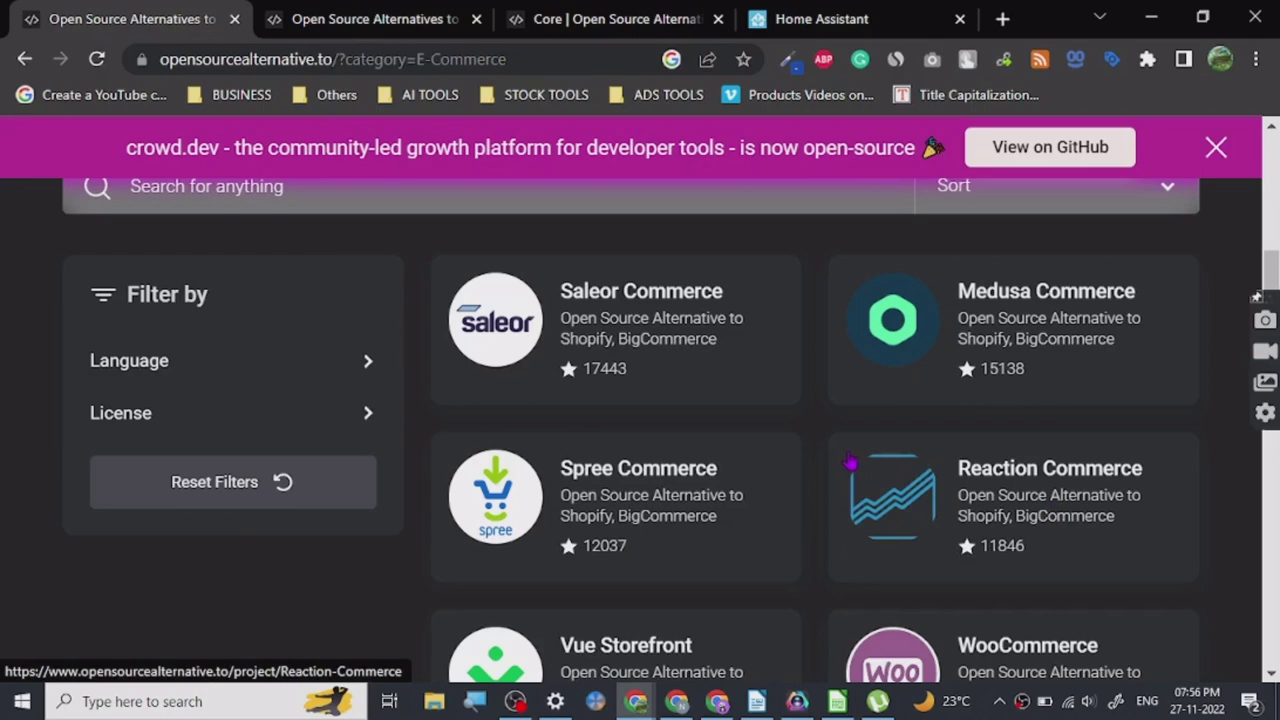
scroll(860, 453, down, 1)
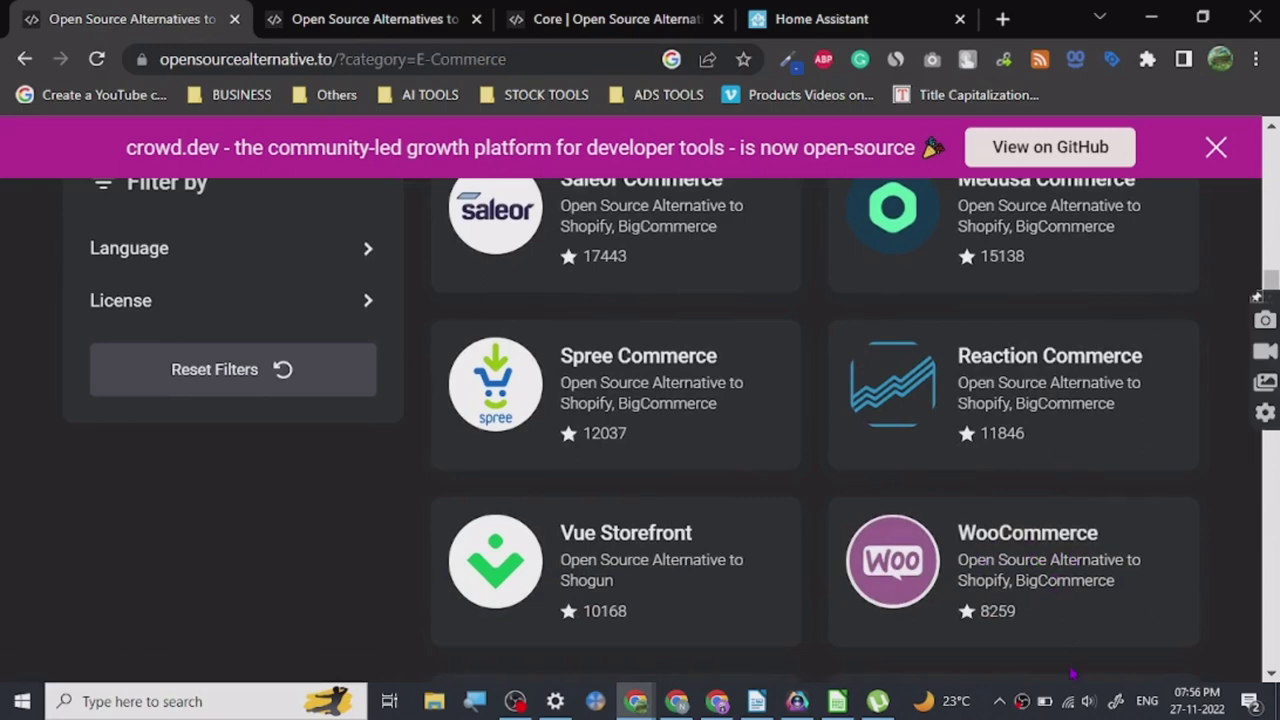
scroll(828, 536, up, 2)
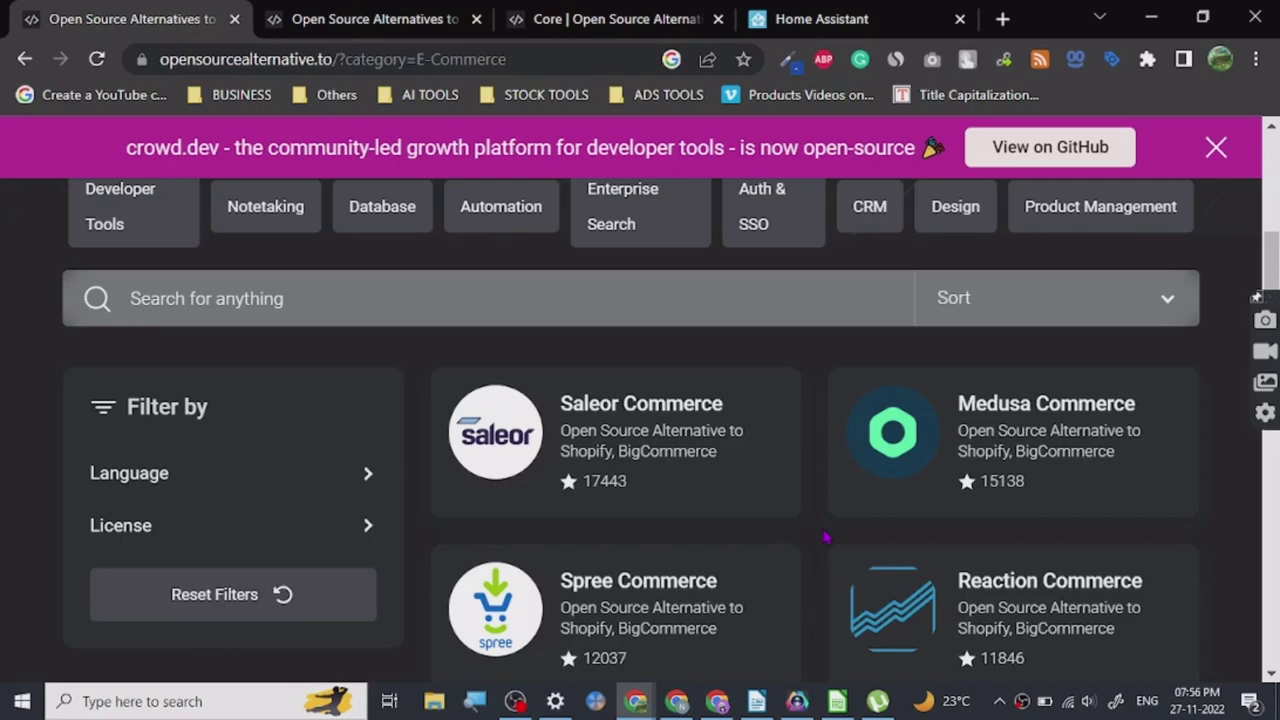
Open the Saleor Commerce project page in a new tab and look through the other E-Commerce projects in the listing.
right_click(690, 424)
mouse_move(745, 173)
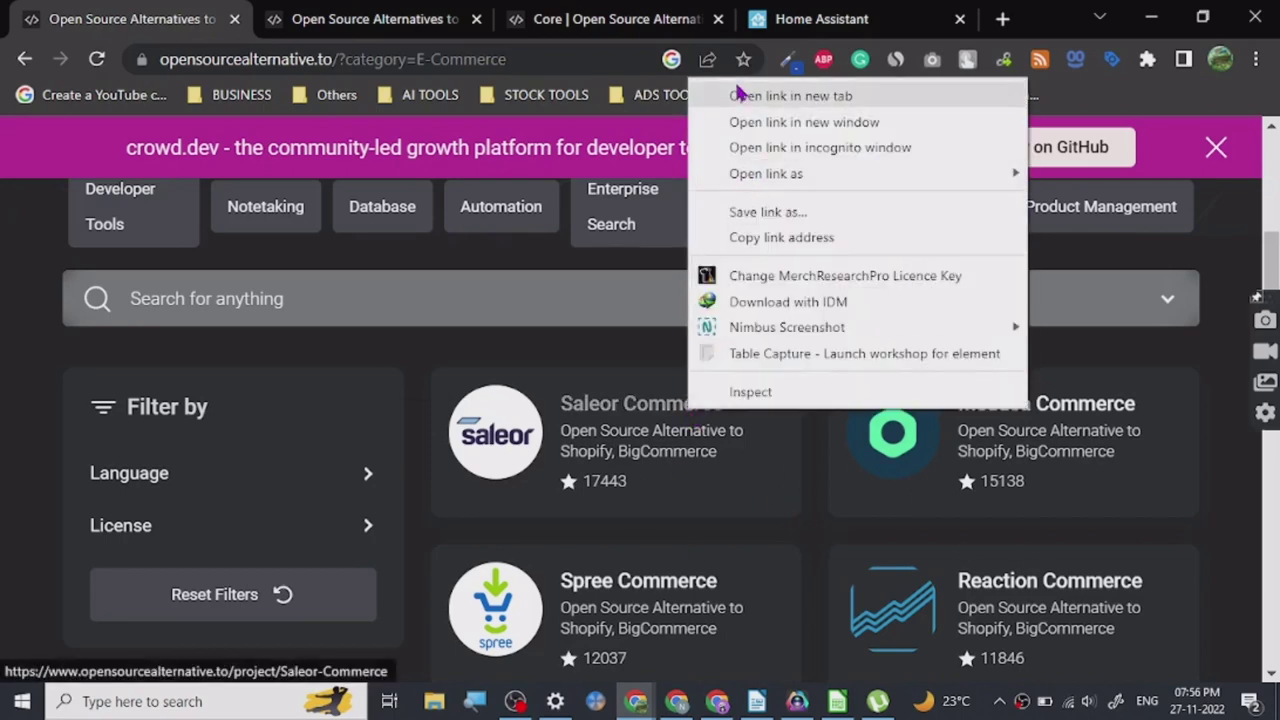
click(740, 95)
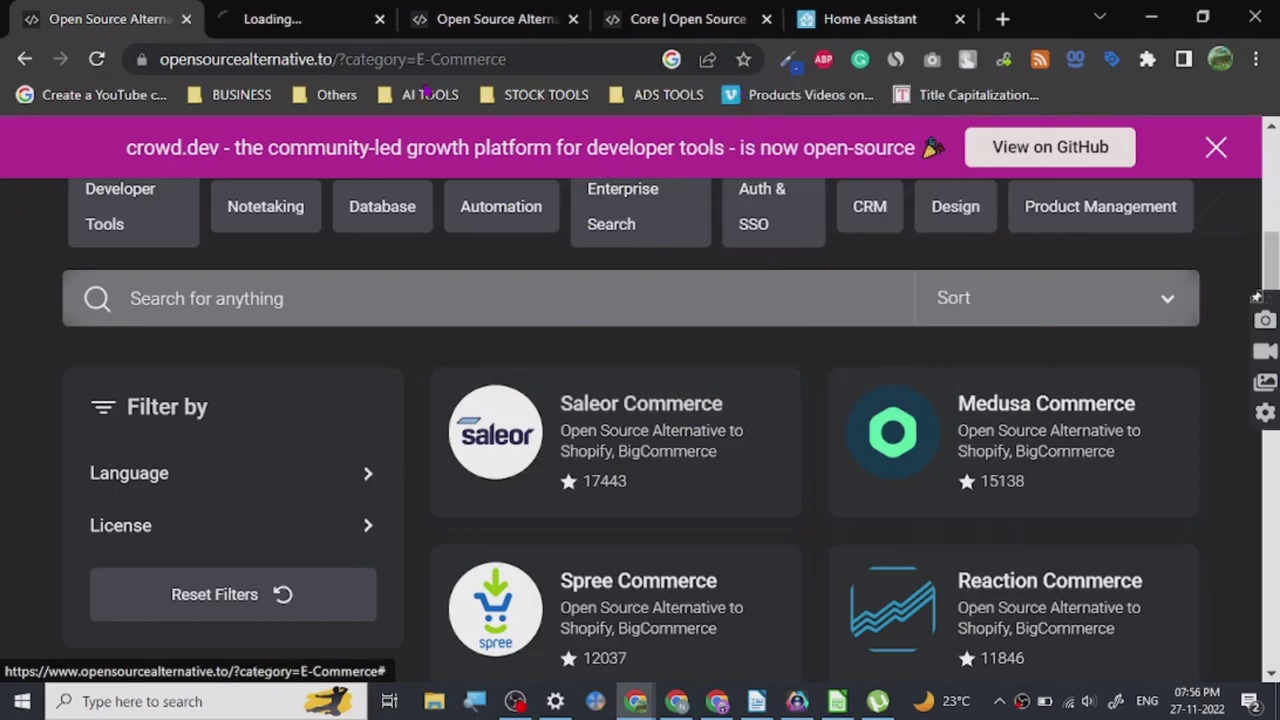
scroll(918, 575, down, 2)
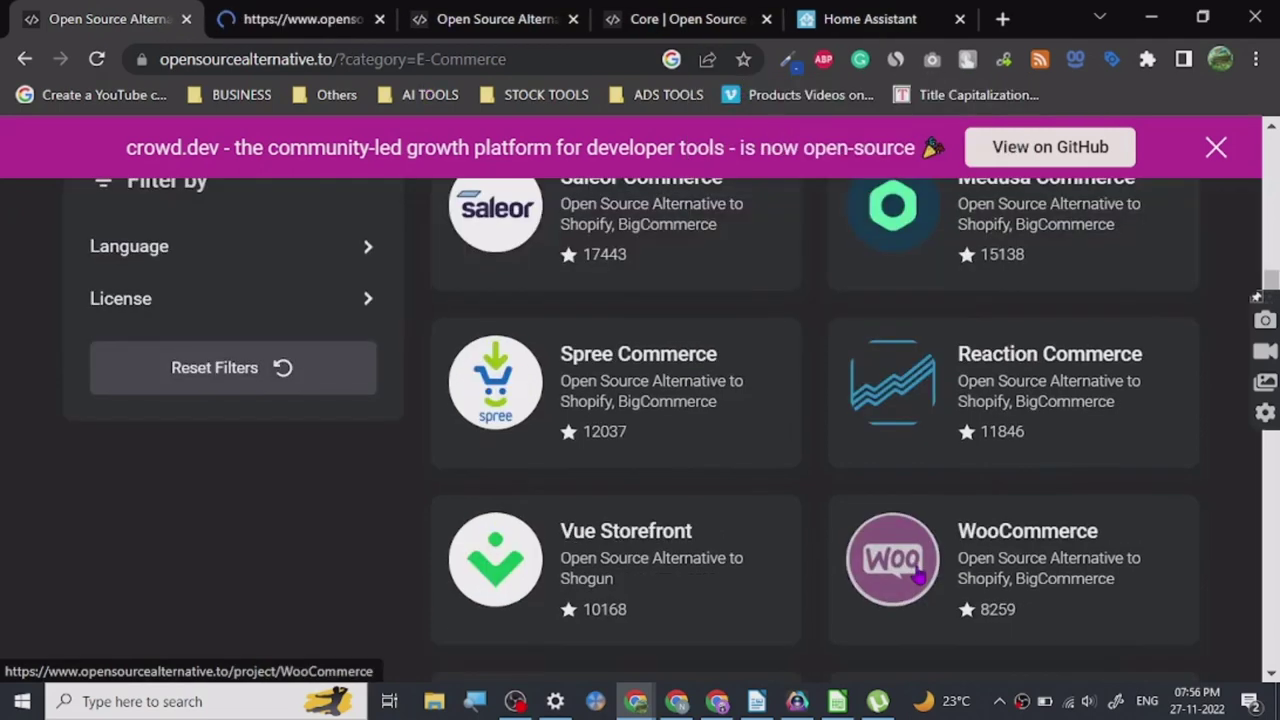
scroll(918, 575, down, 2)
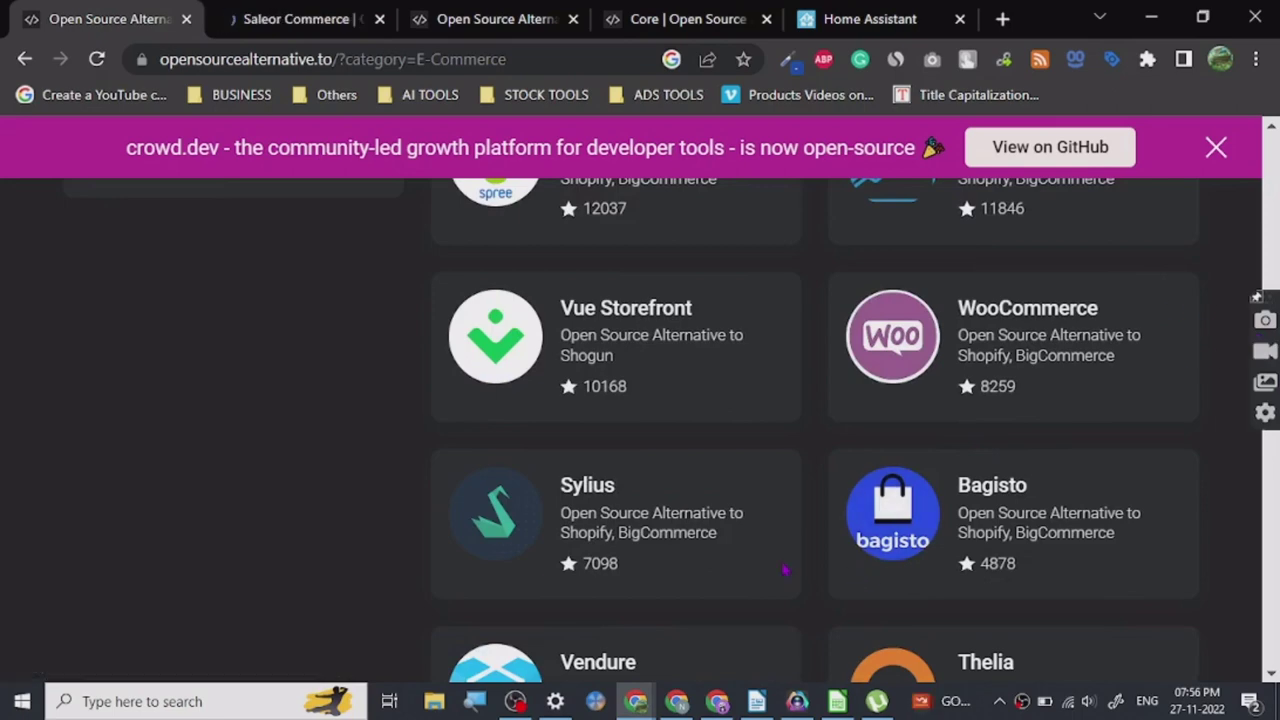
scroll(390, 518, up, 3)
scroll(471, 563, down, 1)
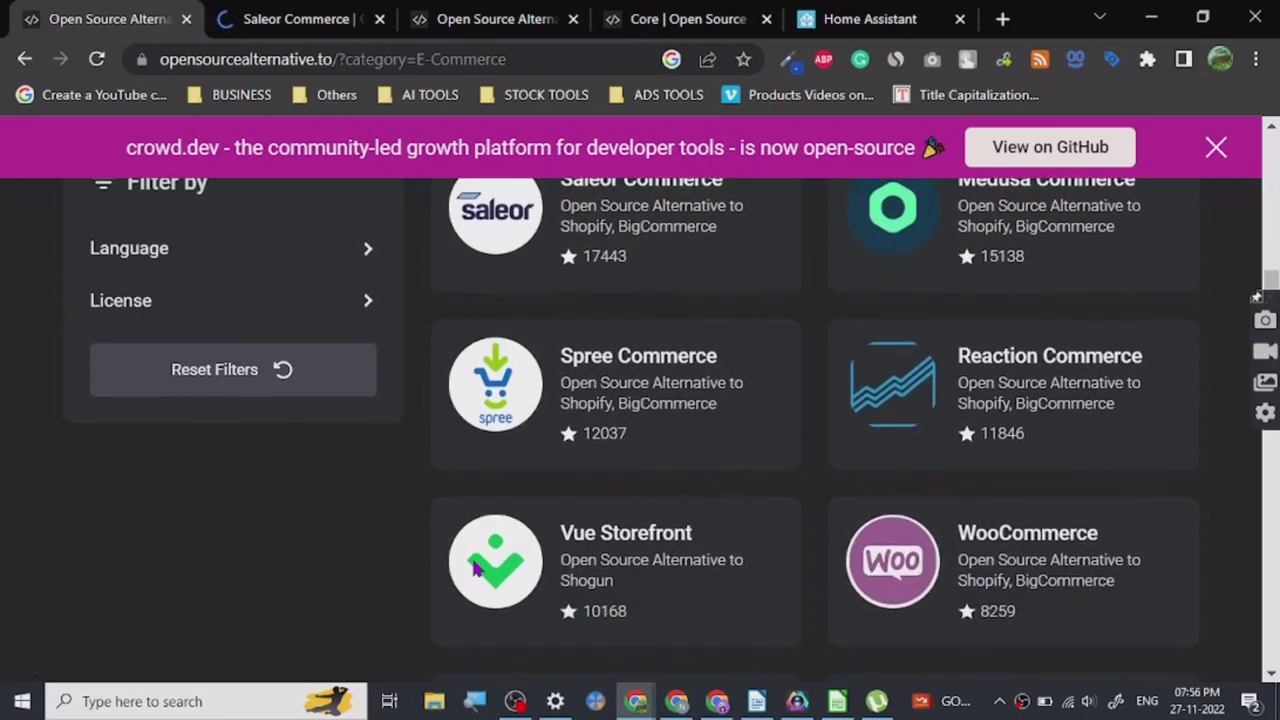
scroll(610, 400, up, 3)
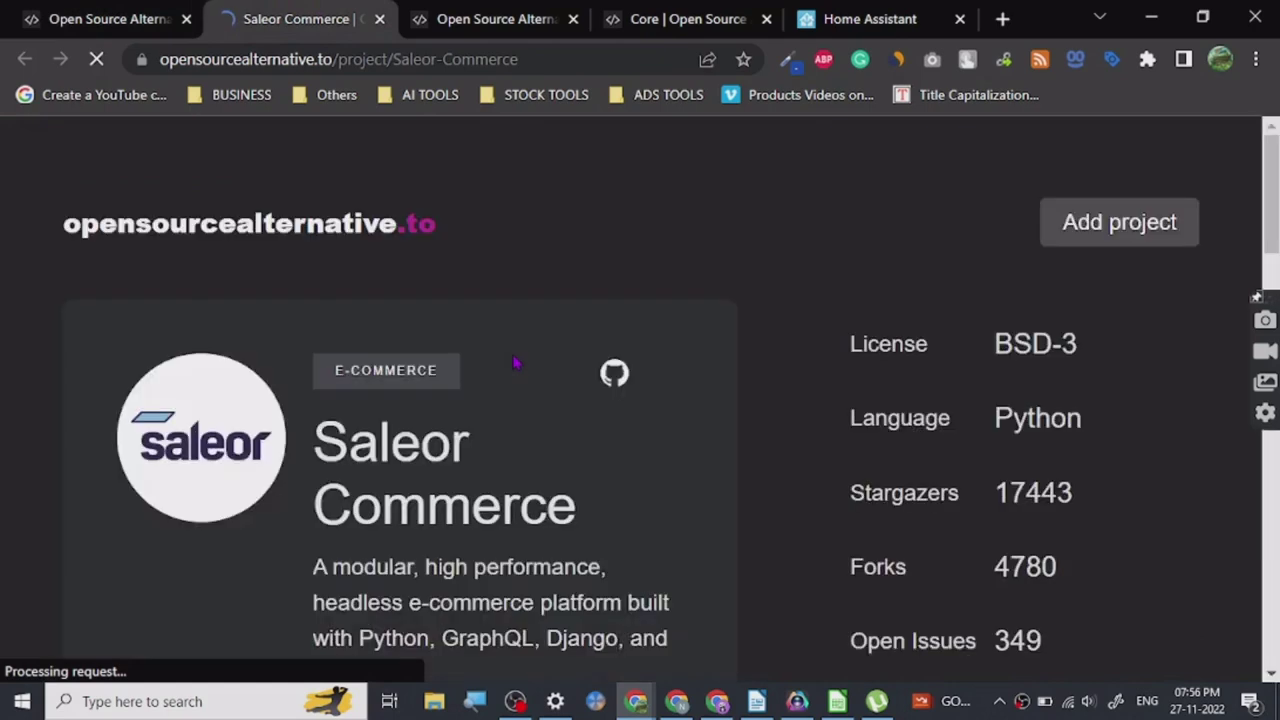
Review the Saleor Commerce project page's description and details, and open its linked website in a new tab.
scroll(543, 337, down, 1)
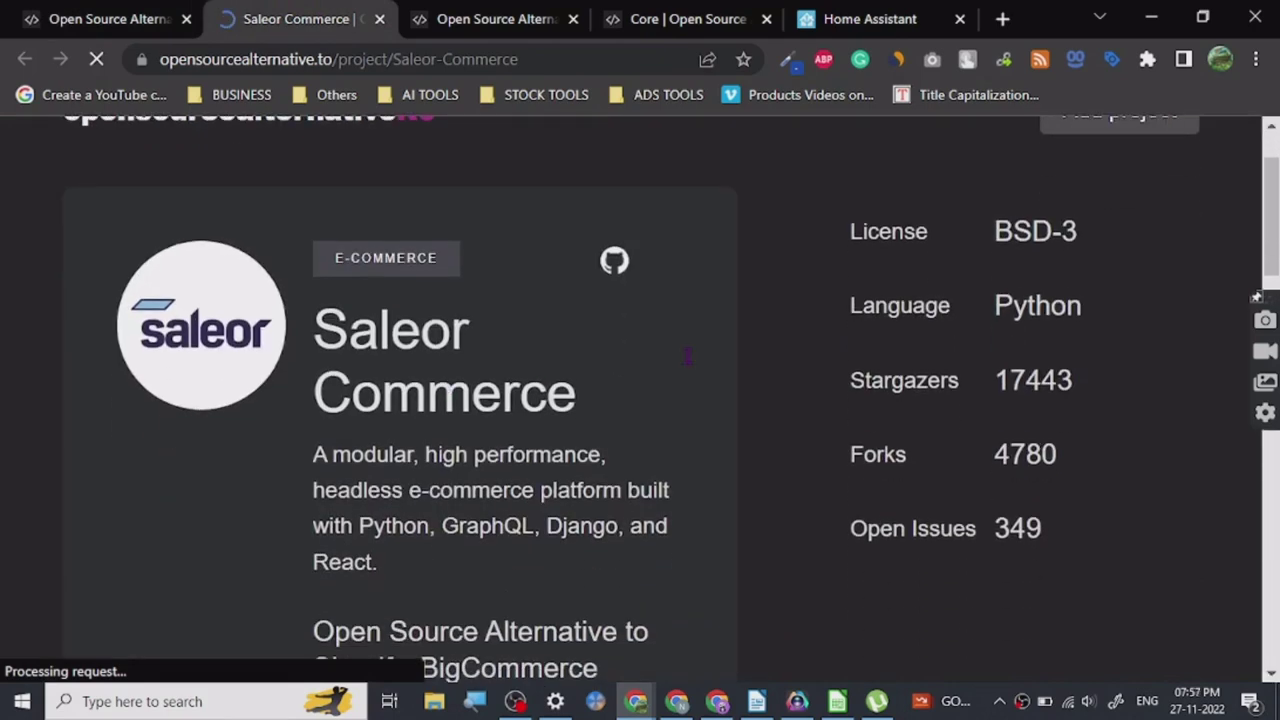
scroll(515, 494, down, 2)
Return to the E-Commerce listing and look over the category options and the first projects.
scroll(515, 494, up, 2)
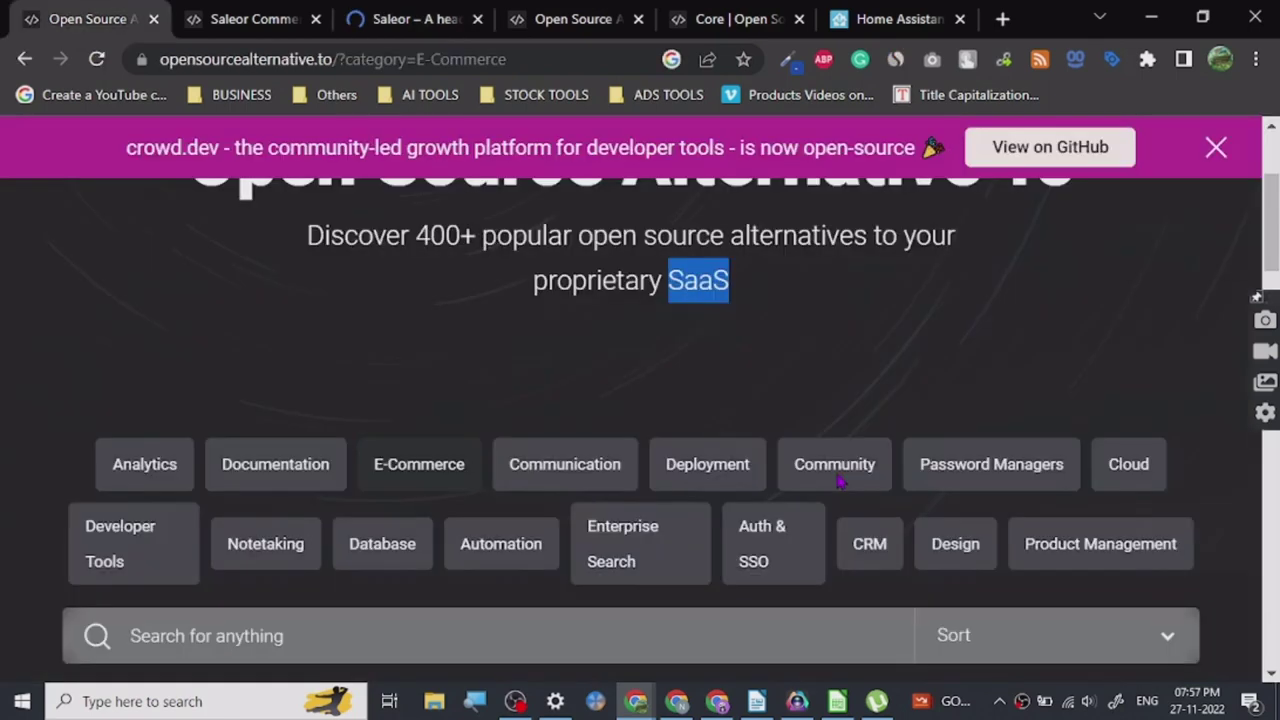
scroll(695, 408, down, 2)
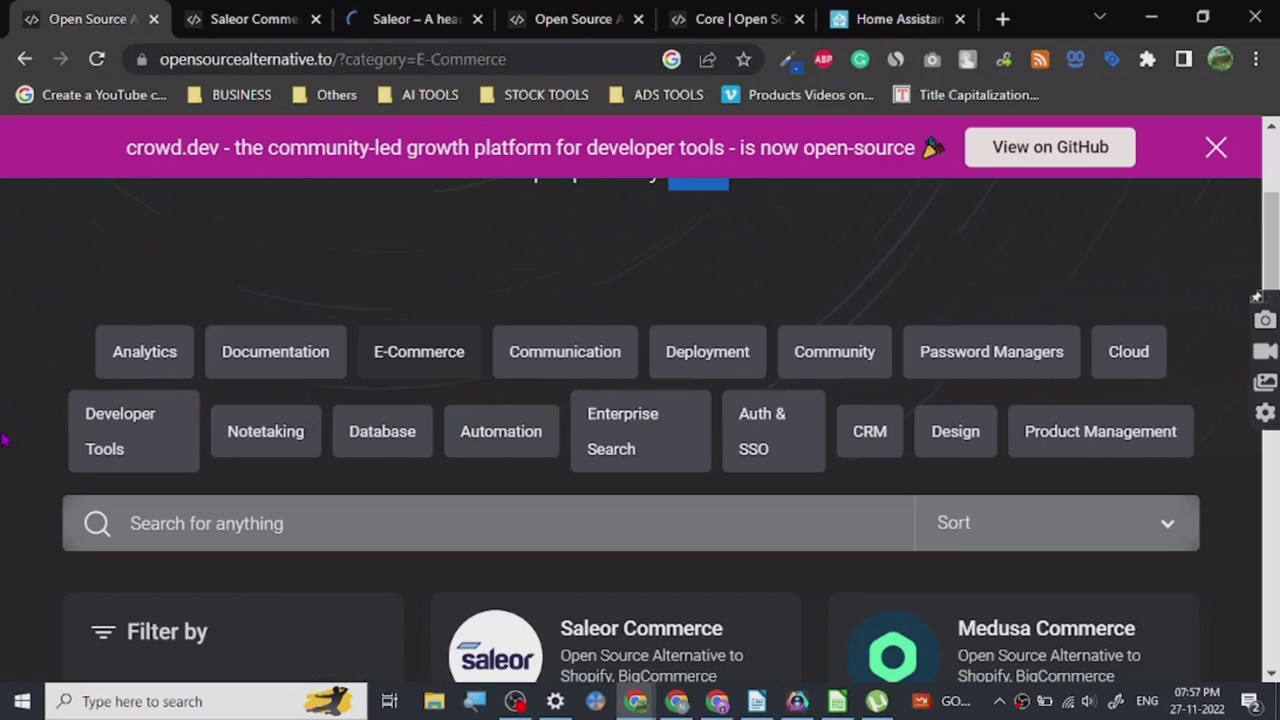
scroll(5, 440, down, 3)
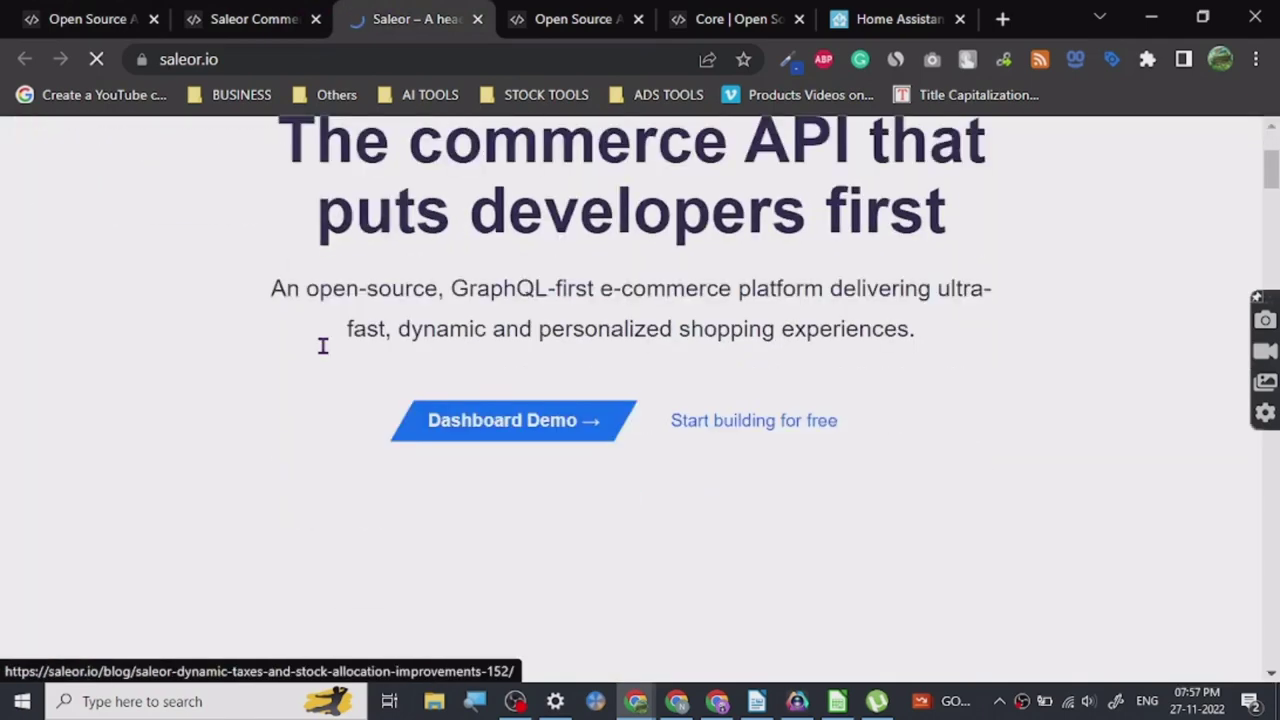
Switch to the Saleor website and look through its home page, from the headless commerce section to the Start building section.
scroll(323, 345, down, 2)
scroll(323, 346, up, 4)
scroll(325, 346, down, 4)
scroll(327, 346, down, 3)
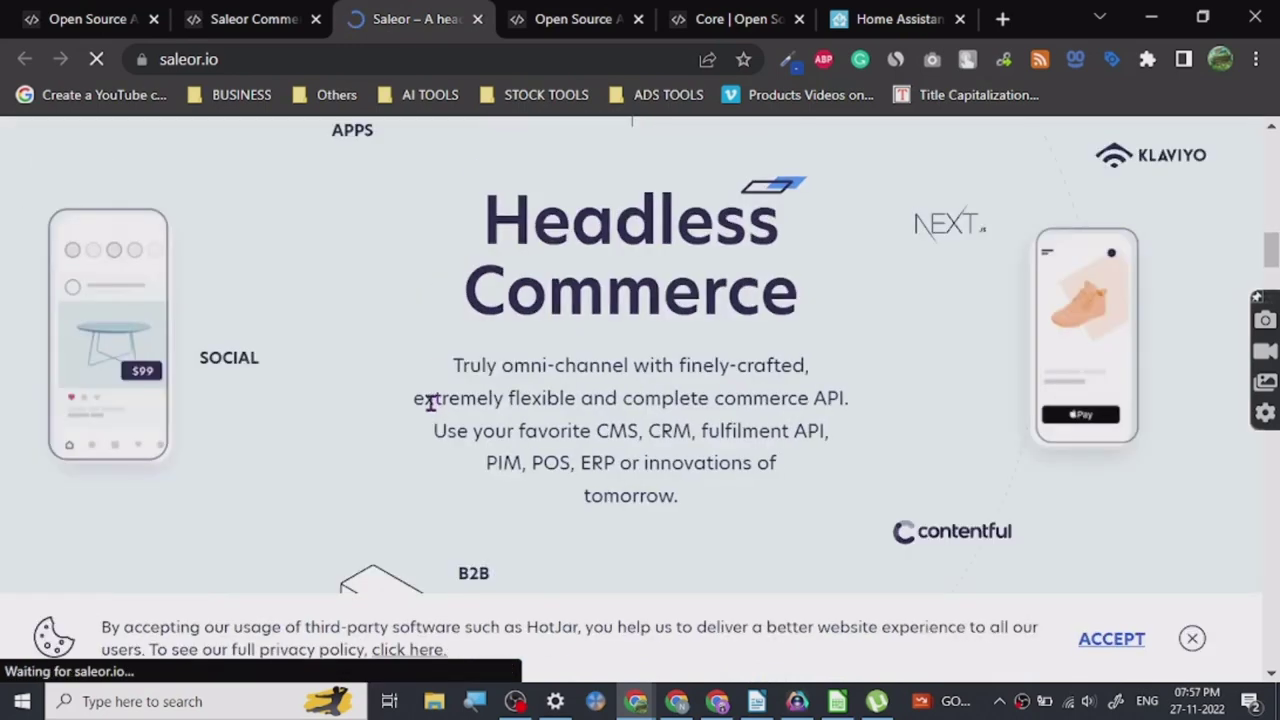
scroll(430, 400, down, 5)
scroll(421, 405, up, 3)
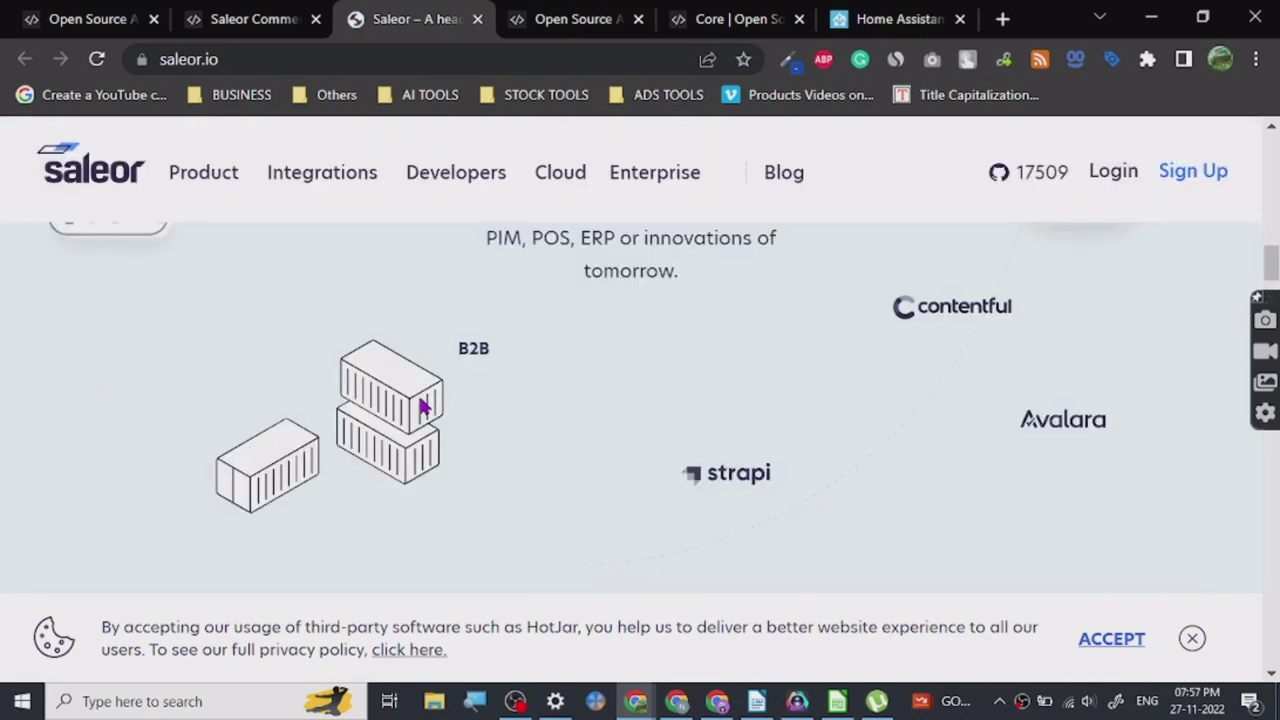
scroll(421, 405, down, 12)
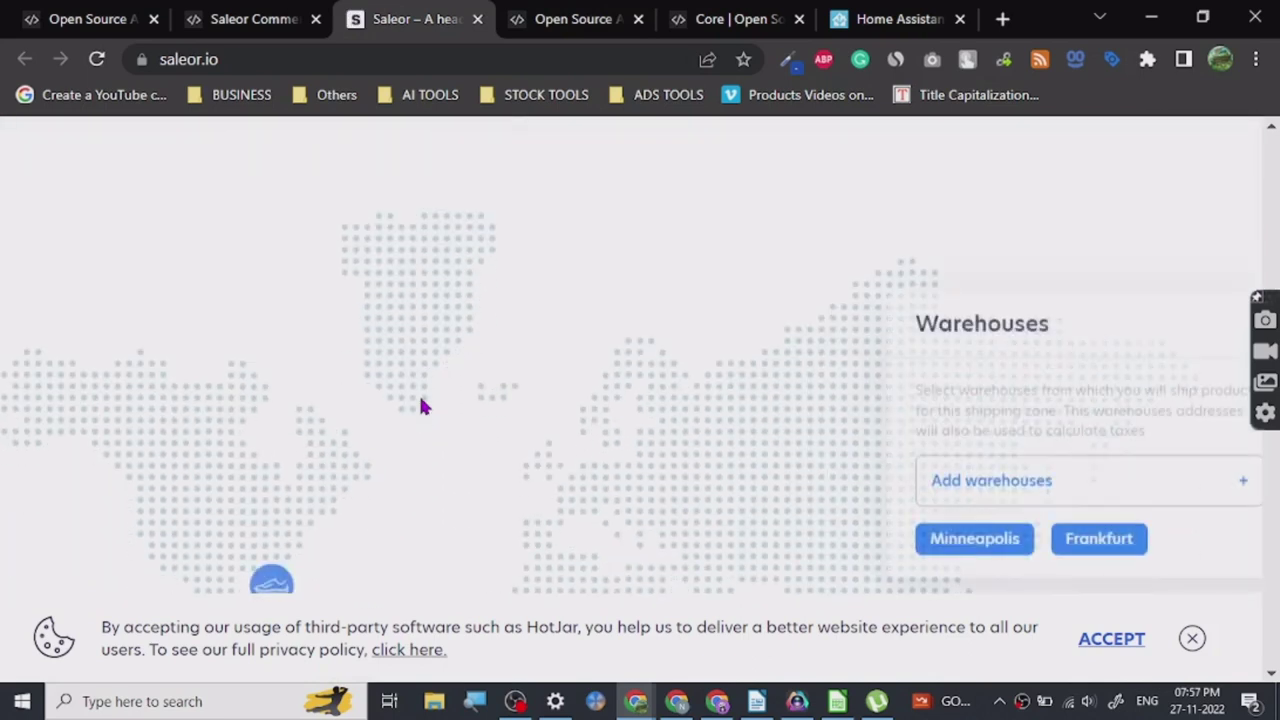
scroll(421, 404, down, 4)
scroll(420, 398, down, 8)
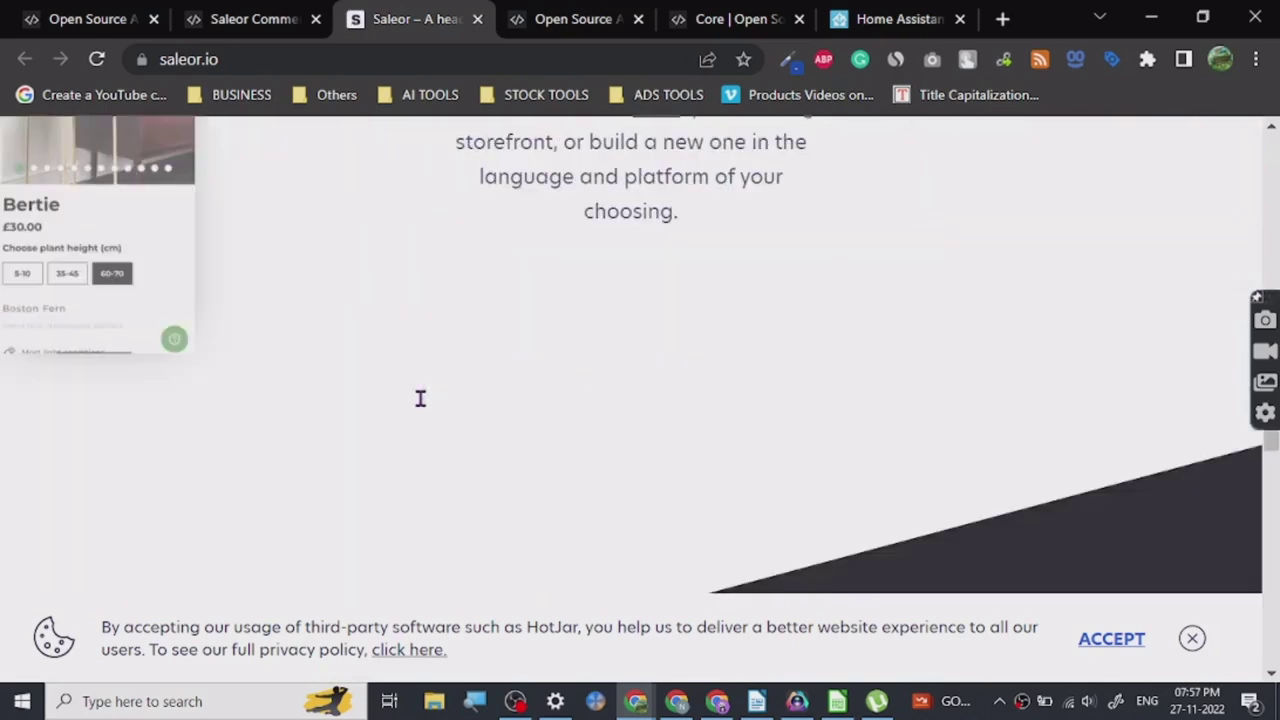
scroll(420, 398, down, 10)
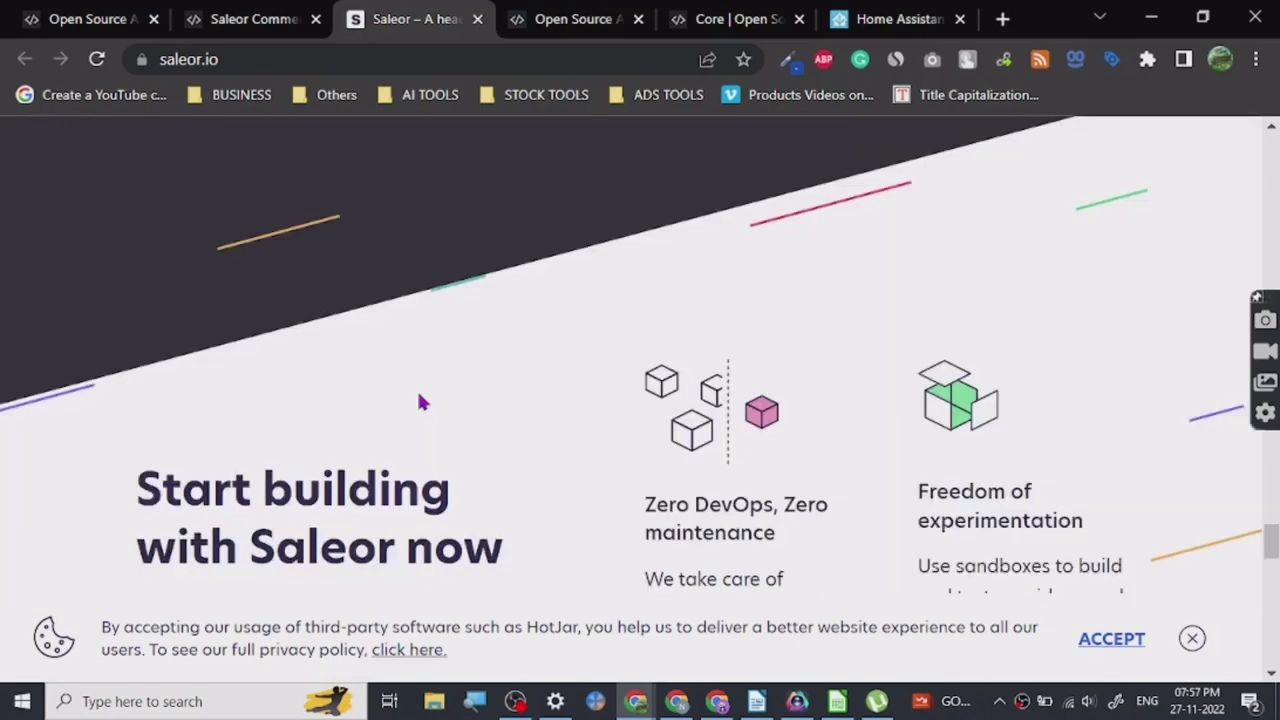
scroll(421, 401, up, 4)
scroll(421, 401, up, 5)
scroll(419, 389, up, 6)
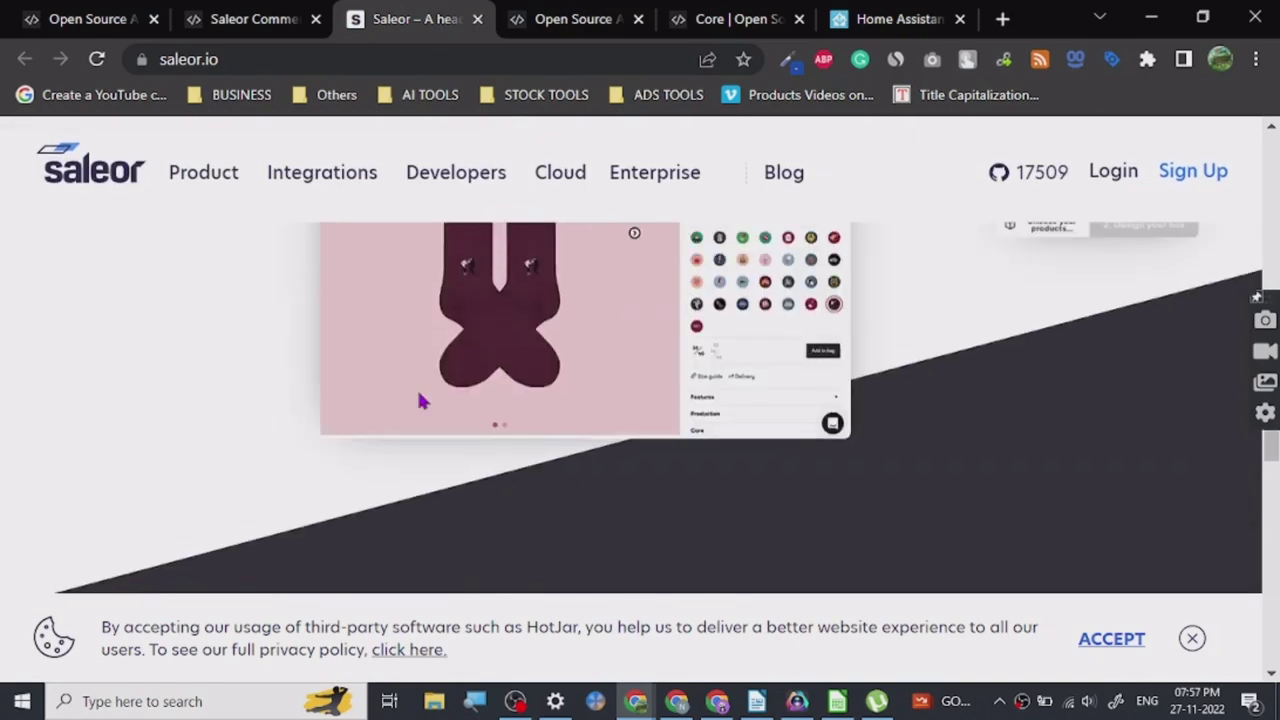
scroll(419, 392, up, 5)
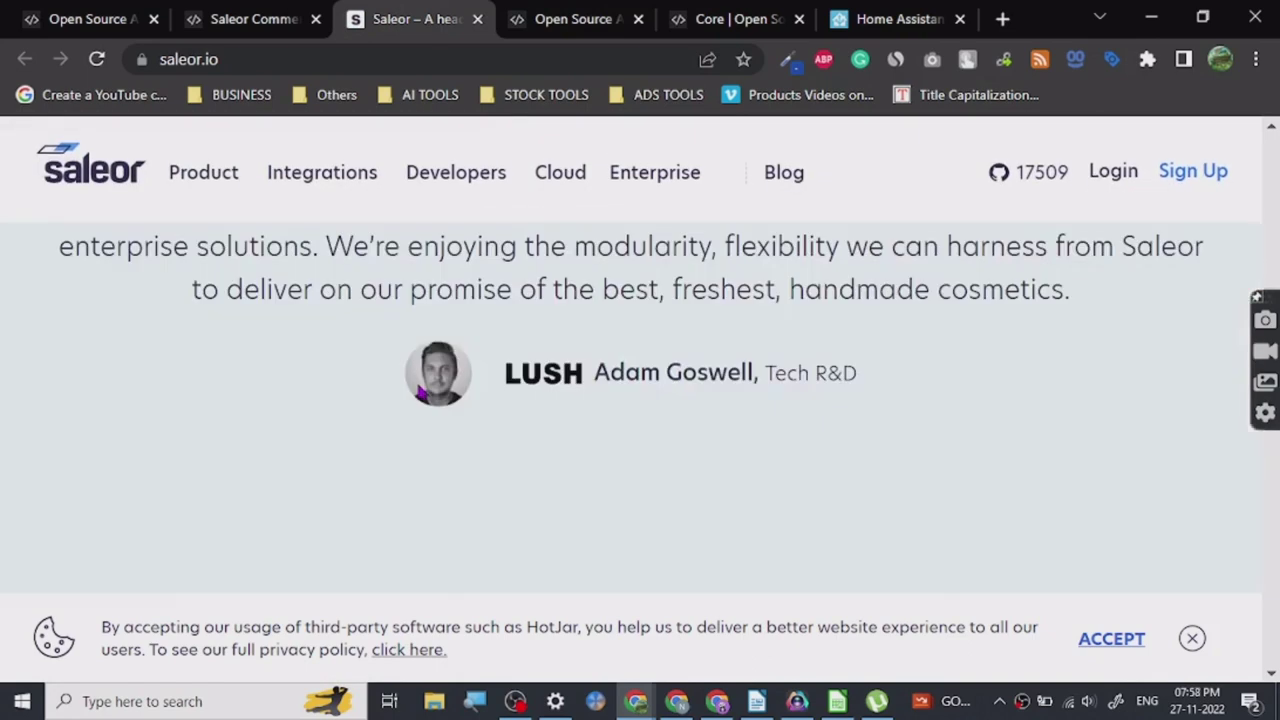
scroll(421, 393, up, 5)
scroll(419, 393, up, 10)
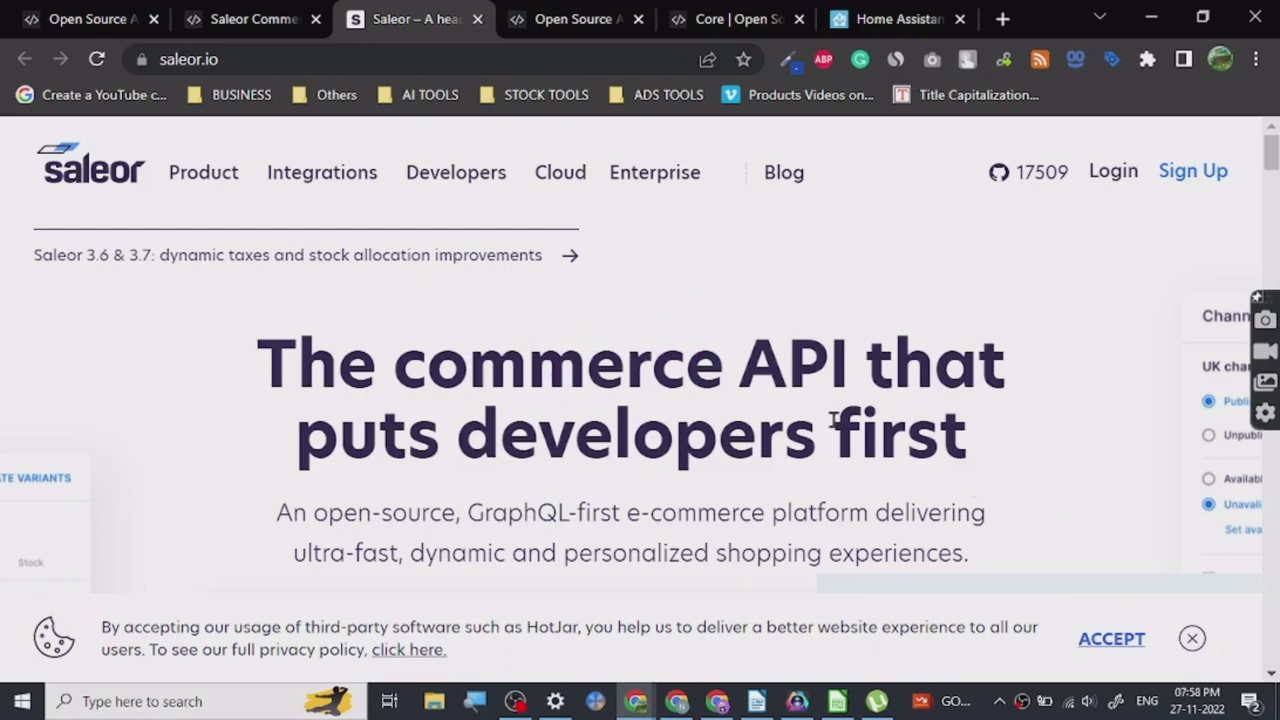
Go back from the Saleor website to the opensourcealternative.to listing and look over its available categories.
click(30, 14)
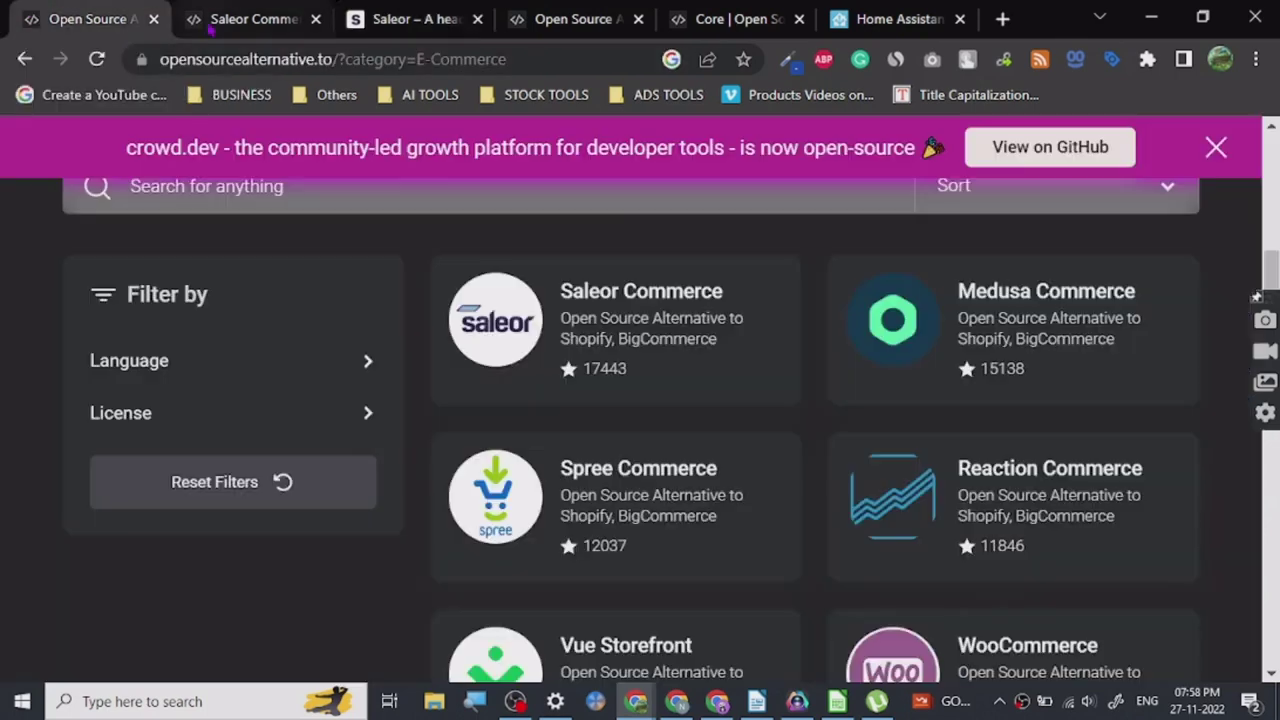
scroll(455, 330, up, 7)
scroll(463, 340, down, 2)
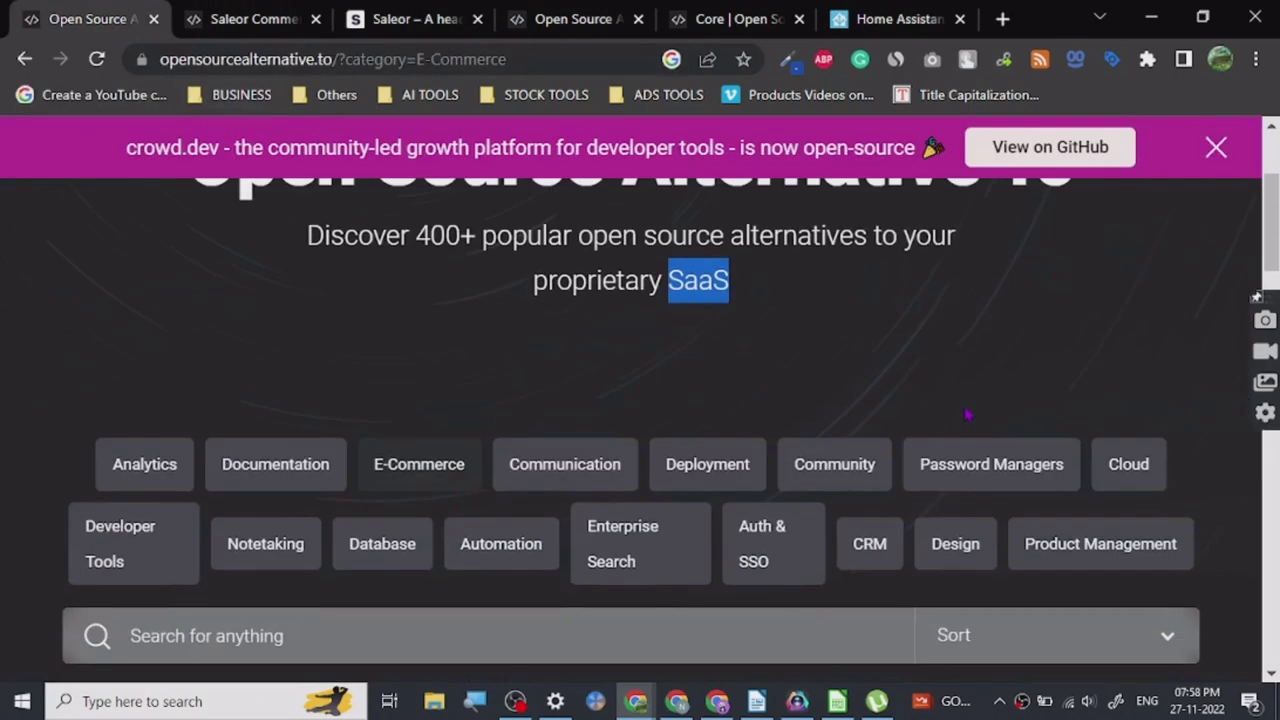